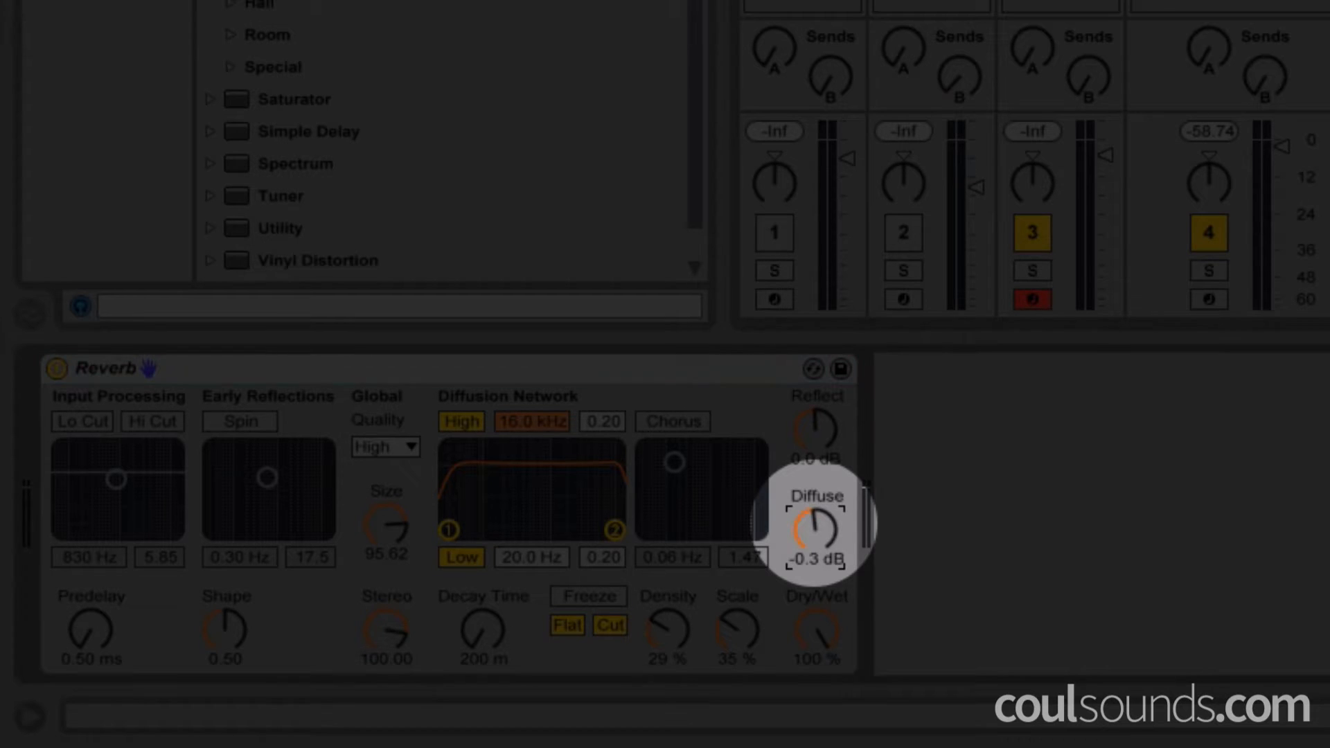
- Raise the Diffuse level of the Reverb
left_click_drag(813, 532, 814, 520)
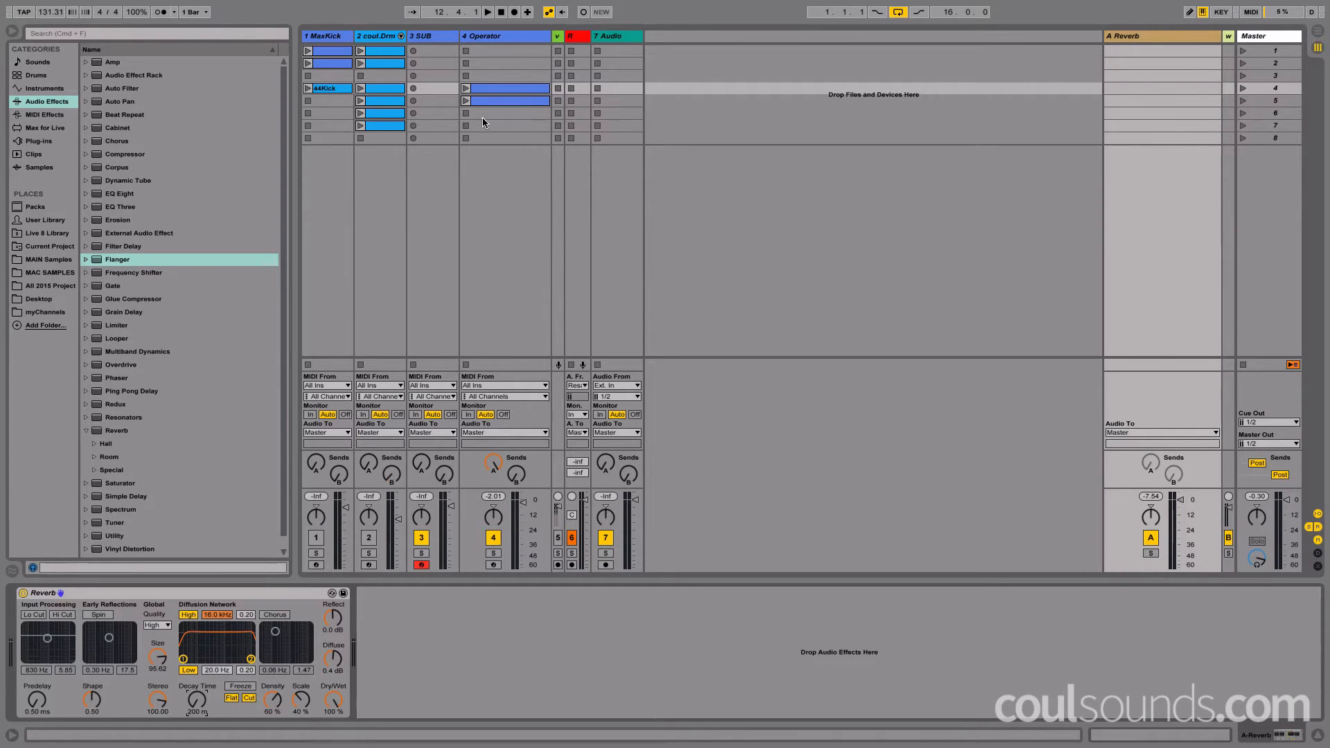
- Play the Operator track's clip in scene 4 and open it to inspect its MIDI notes
left_click(507, 39)
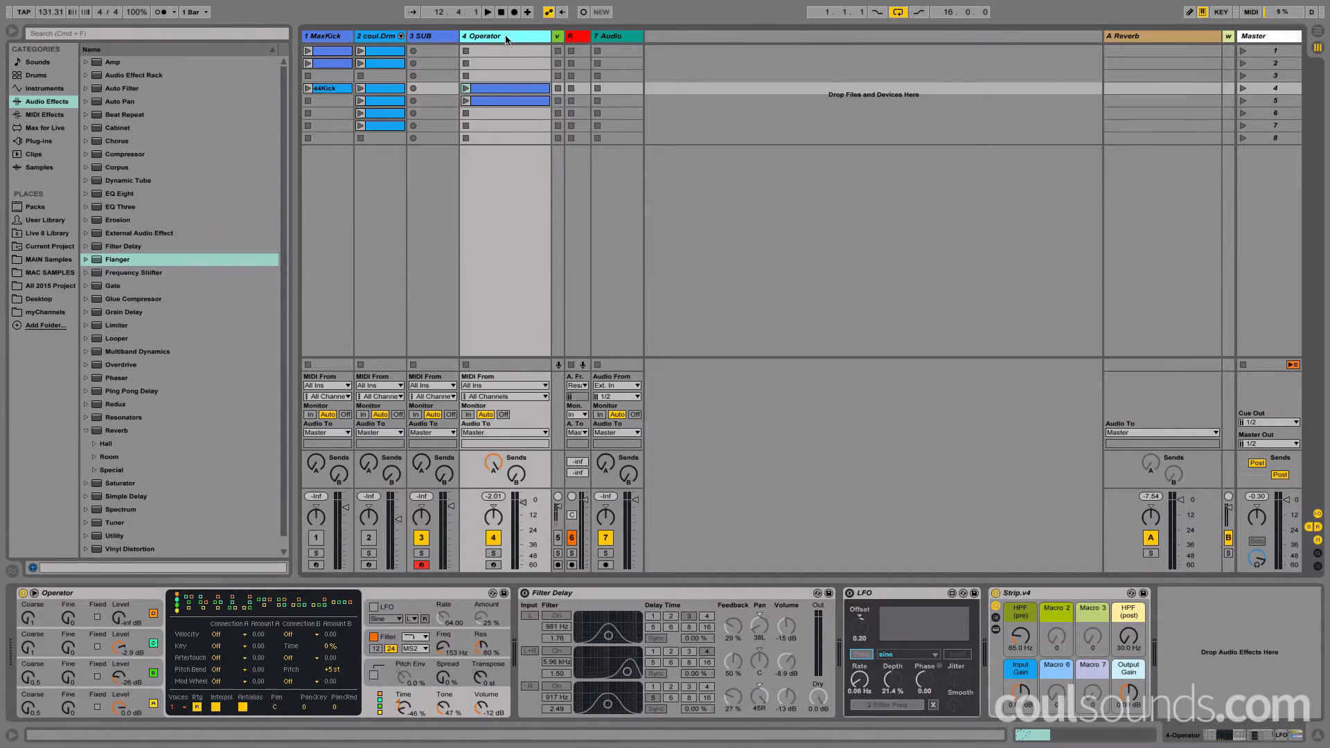
left_click(466, 89)
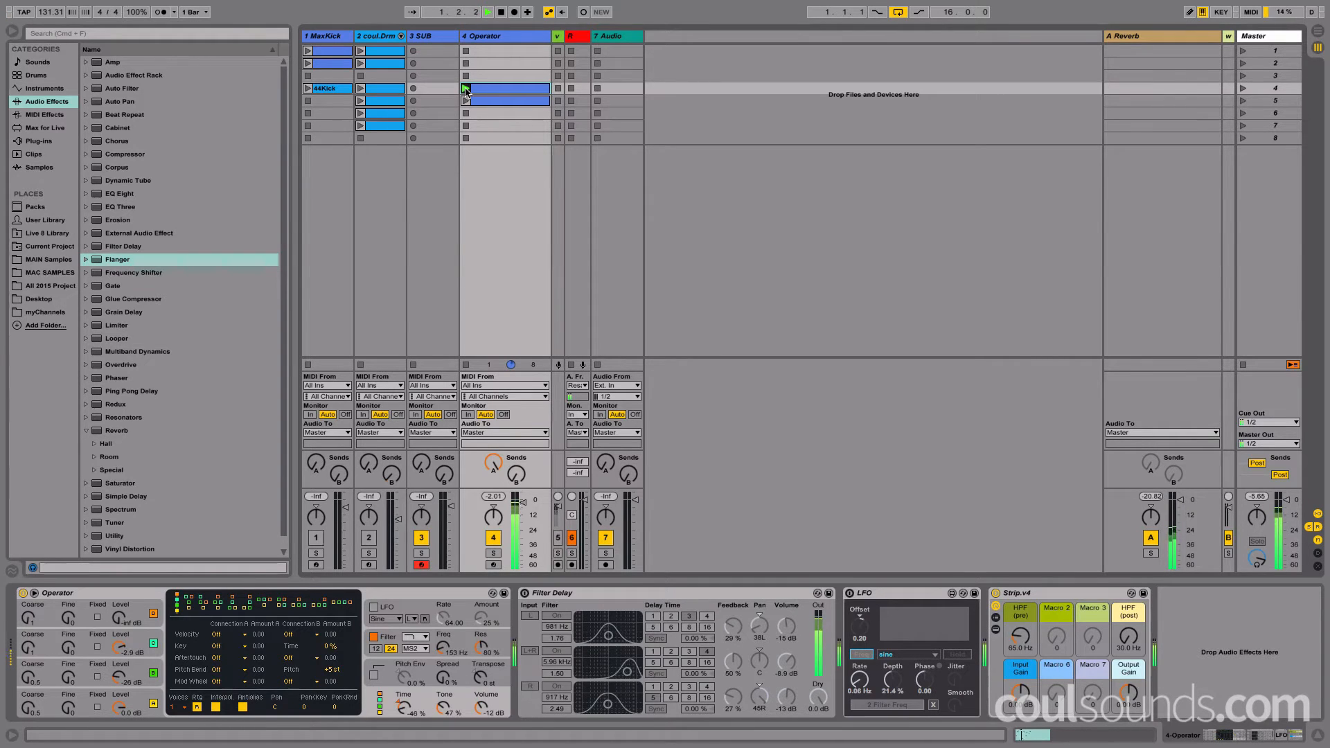
double_click(519, 90)
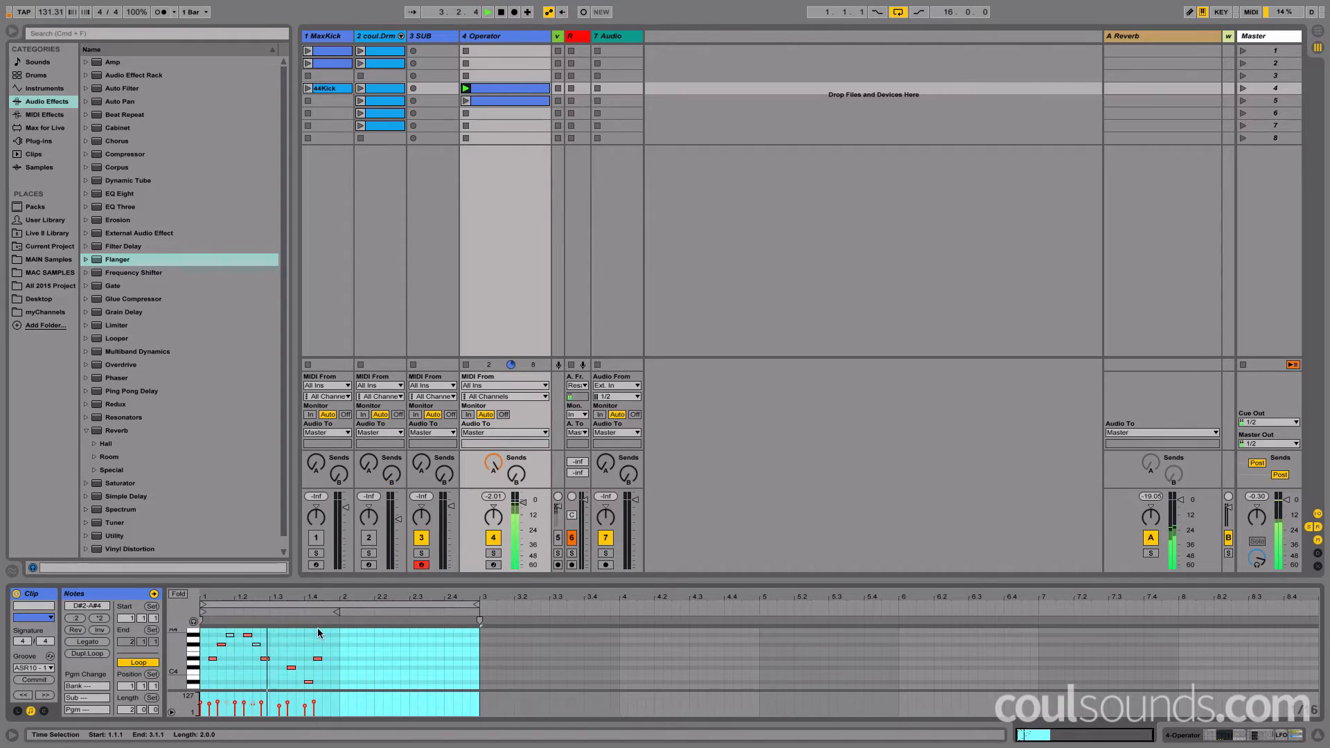
left_click(361, 622)
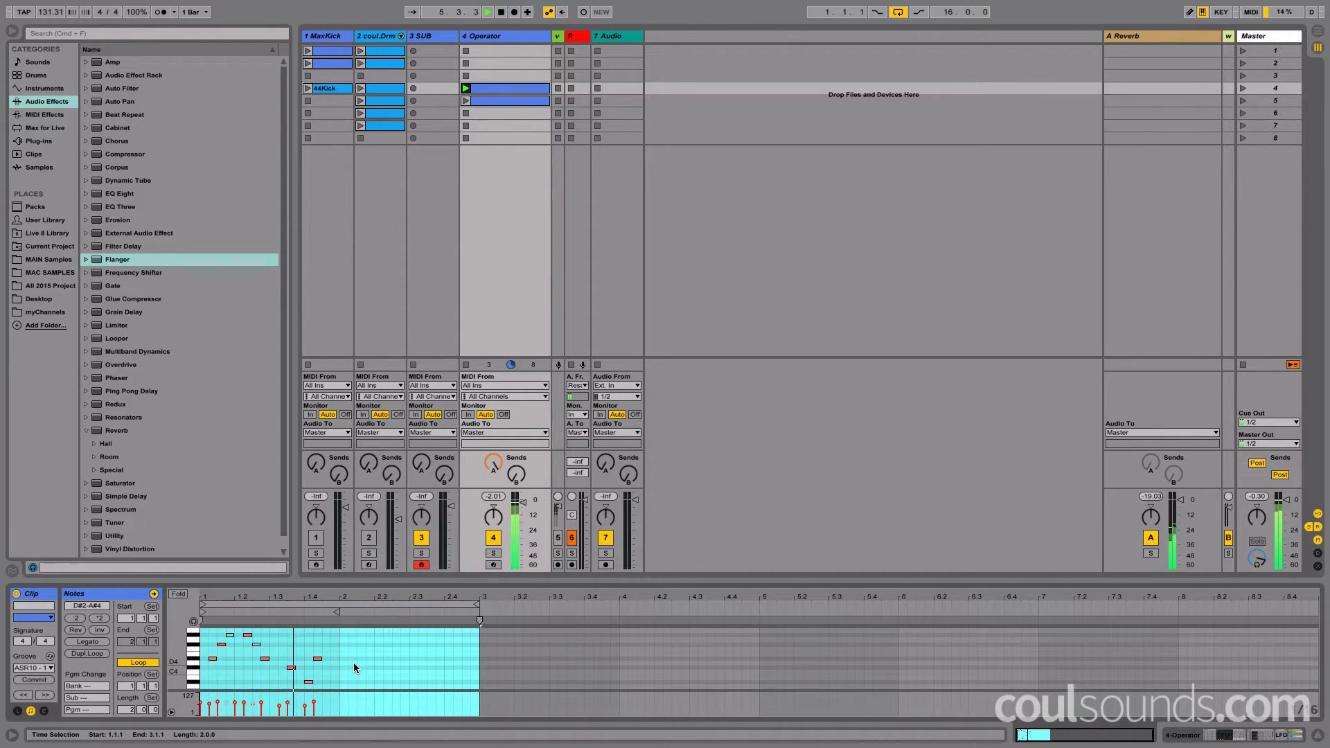
- Show the Operator track's device chain and turn on its Filter Delay and LFO devices
left_click(481, 36)
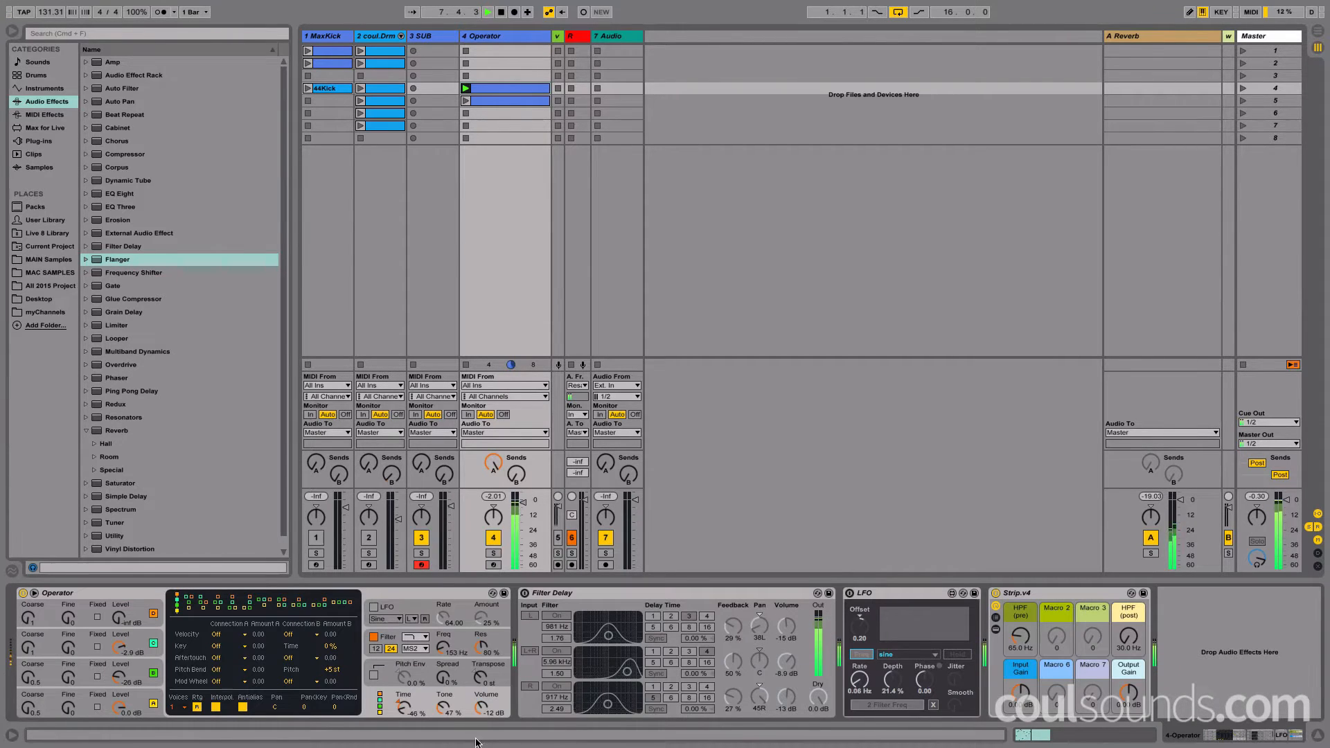
left_click(525, 593)
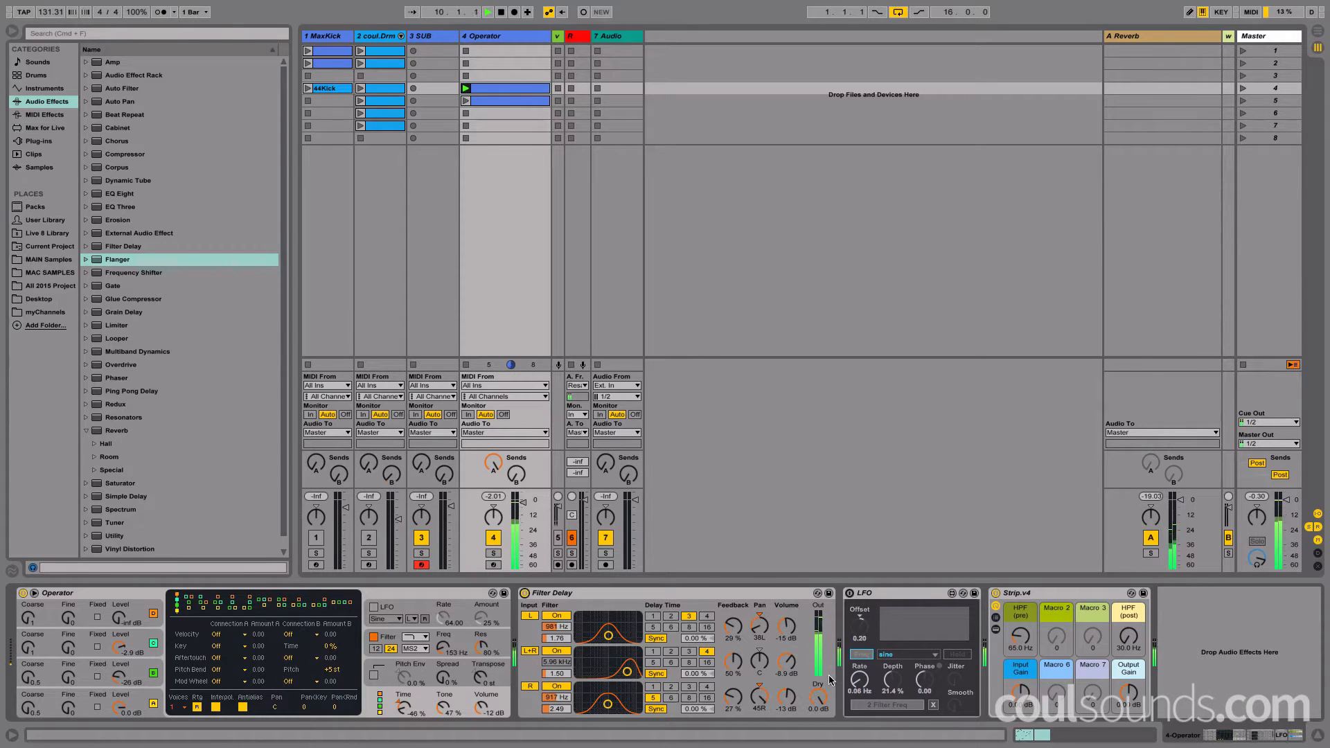
left_click(850, 594)
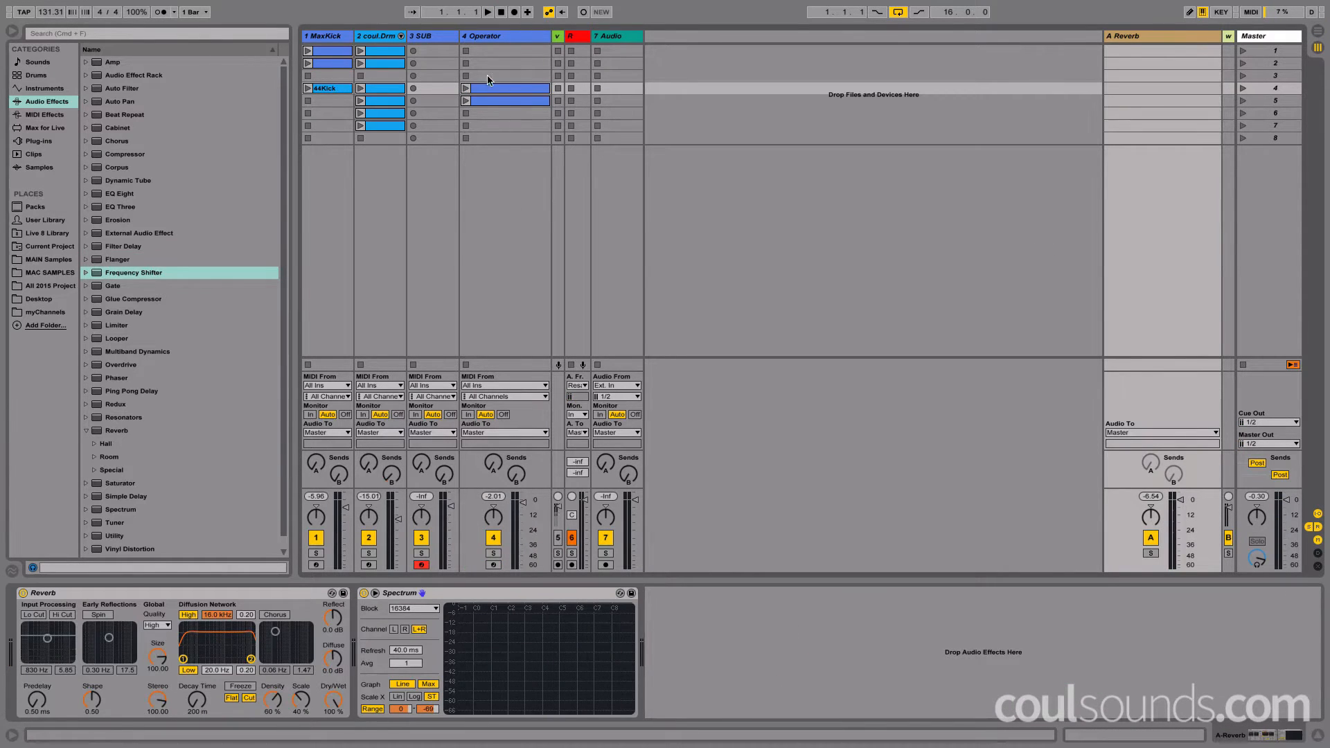
- Launch the Operator track's clip in scene 4 and raise its send A to 0.0 dB
left_click(465, 88)
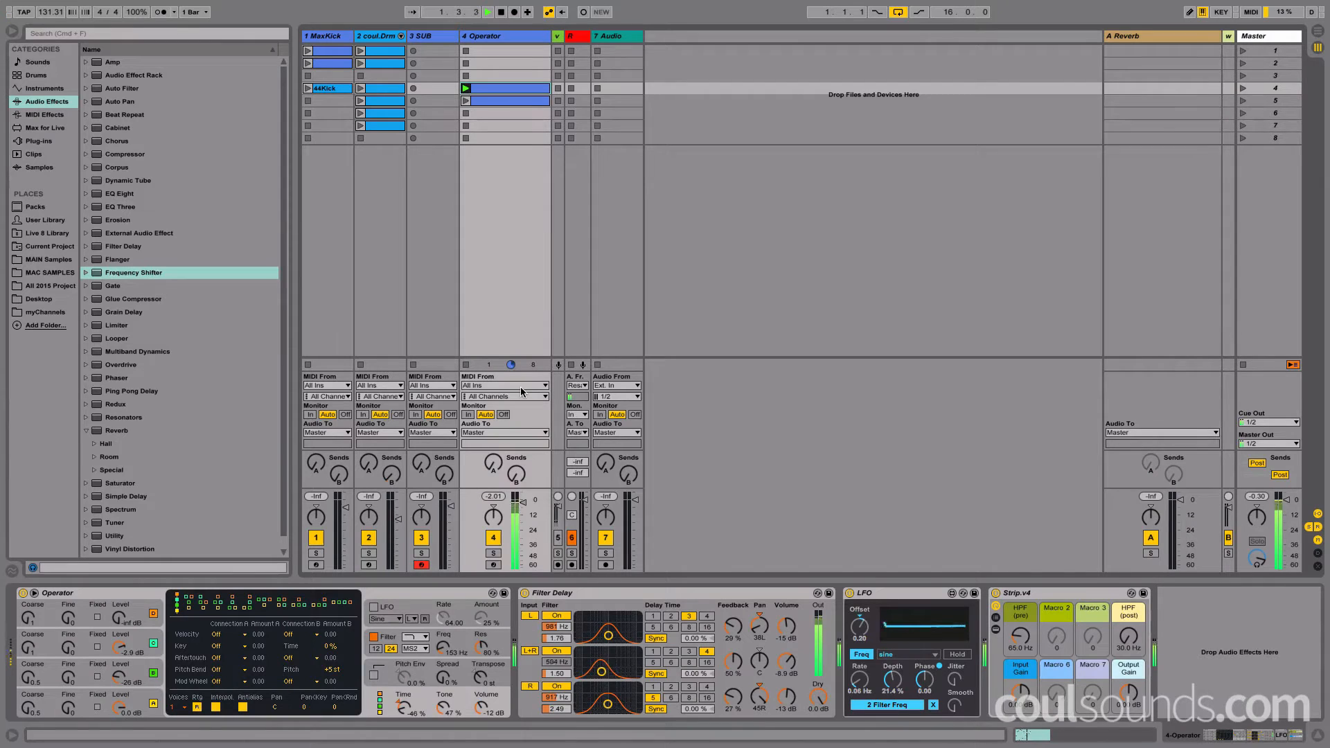
left_click_drag(500, 473, 500, 415)
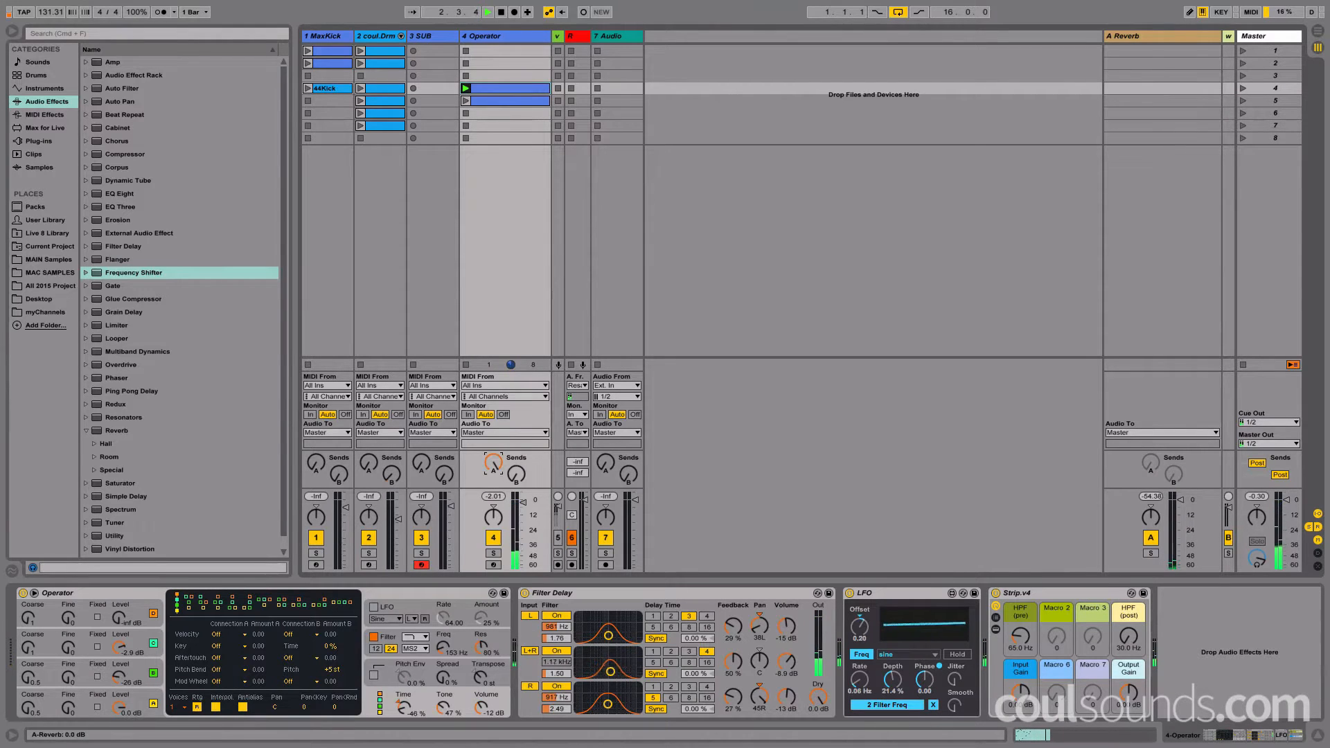
- On the A Reverb return track, raise the Reverb's Decay Time to about 2.52 s and turn on Freeze
left_click(1158, 36)
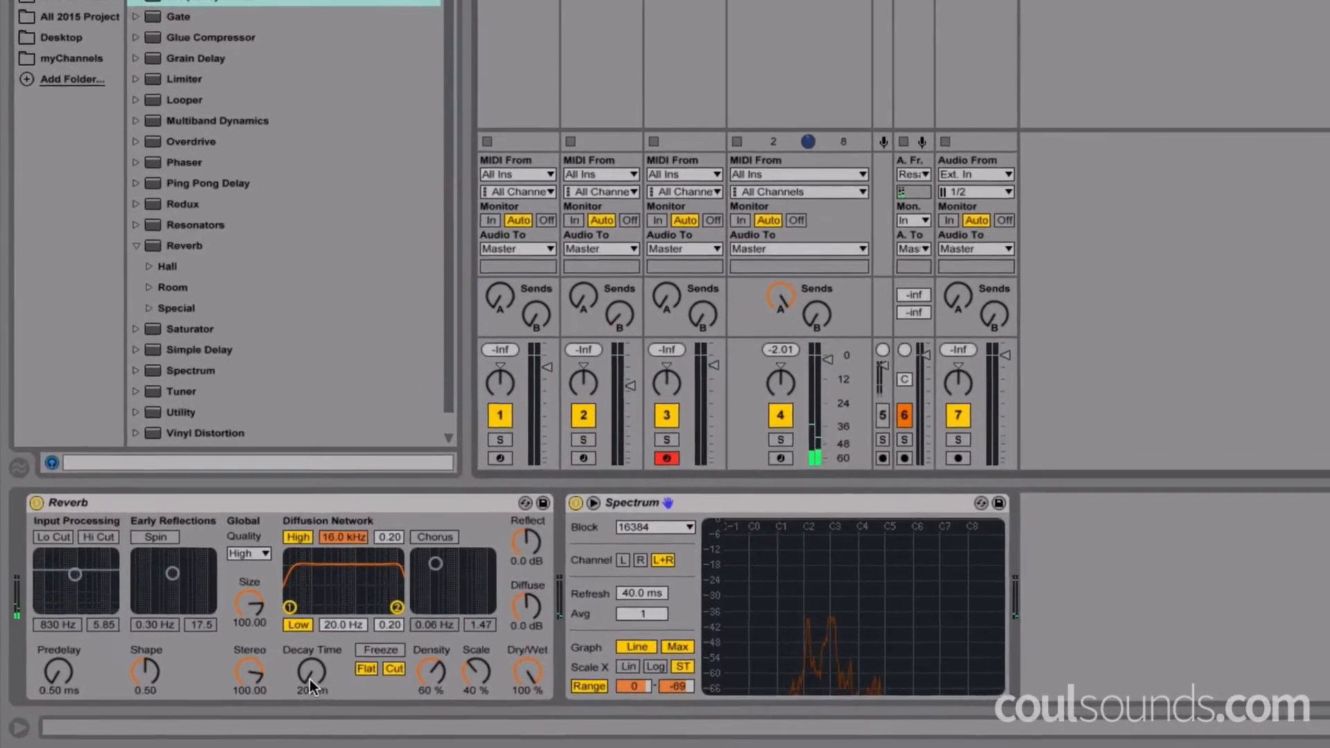
left_click_drag(213, 697, 213, 686)
left_click_drag(337, 666, 345, 645)
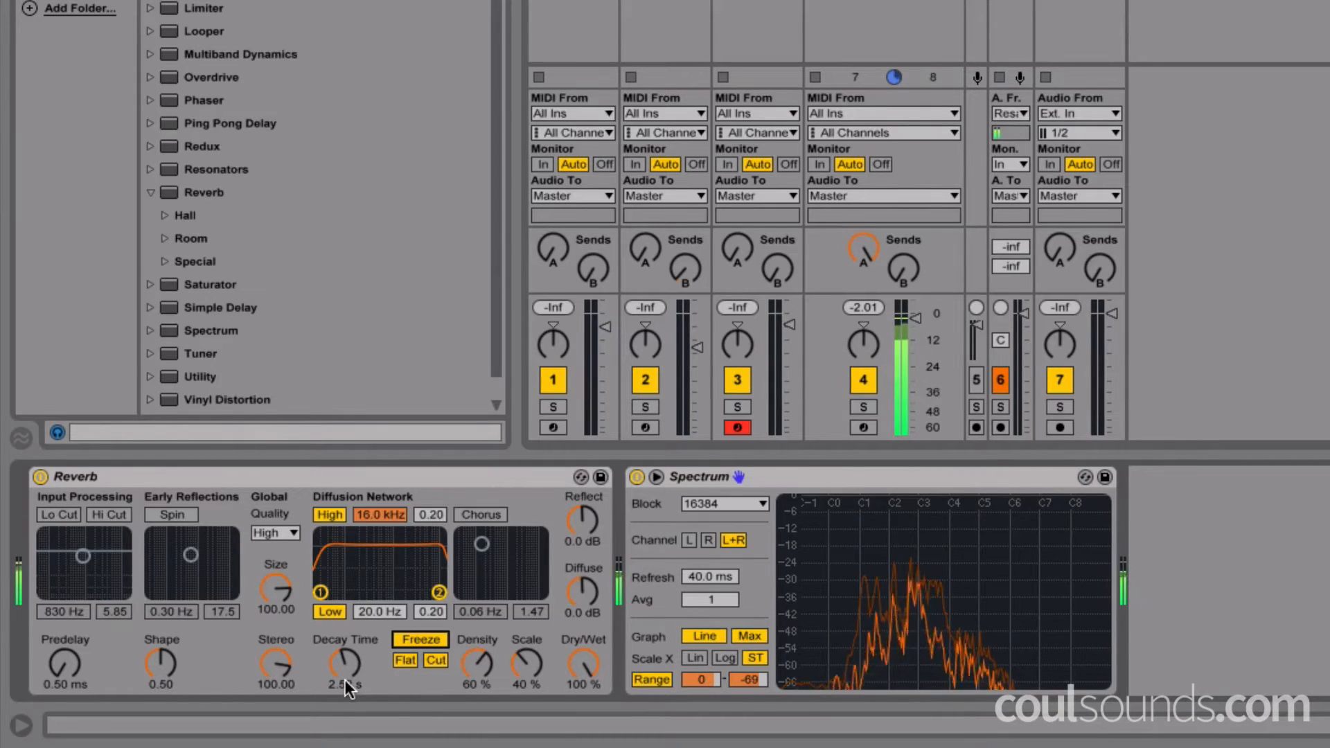
- Raise the frozen Reverb's Diffuse level to 2.8 dB and reduce its Decay Time to 200 ms
left_click(588, 594)
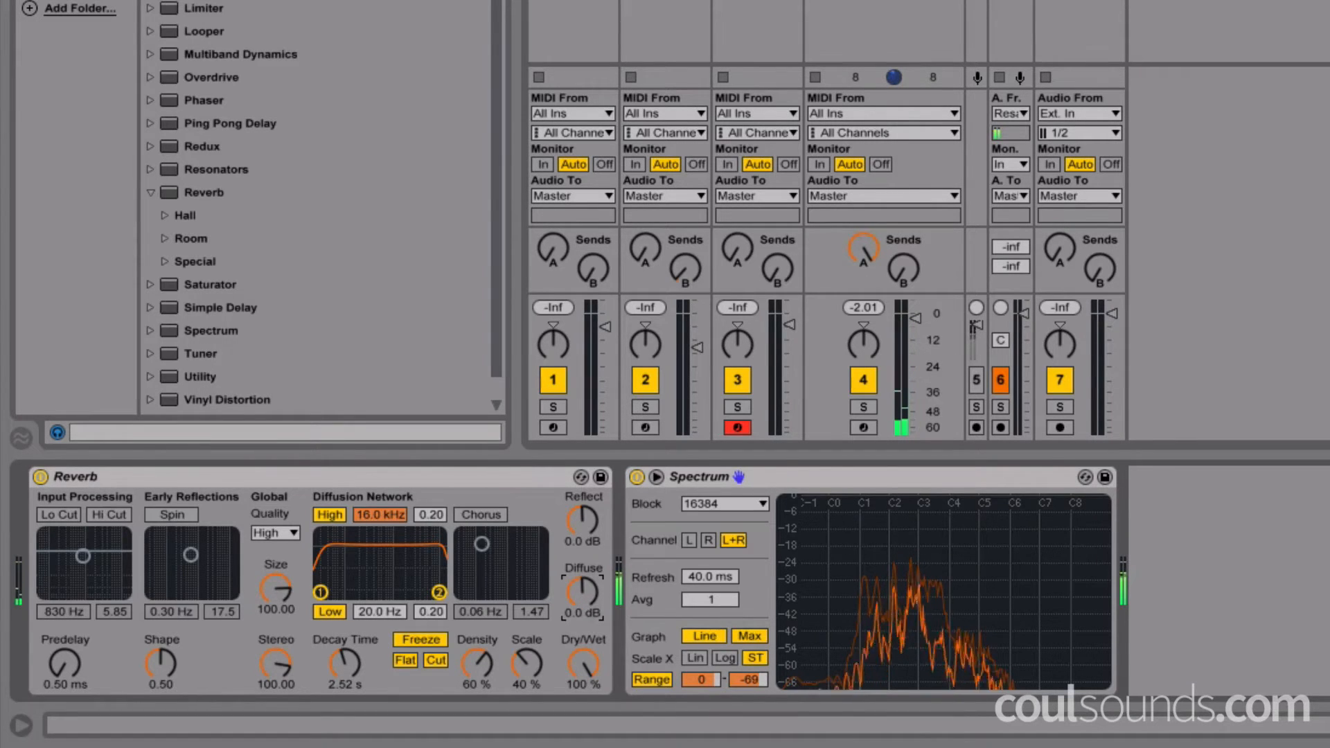
left_click_drag(583, 600, 583, 573)
left_click_drag(344, 664, 345, 699)
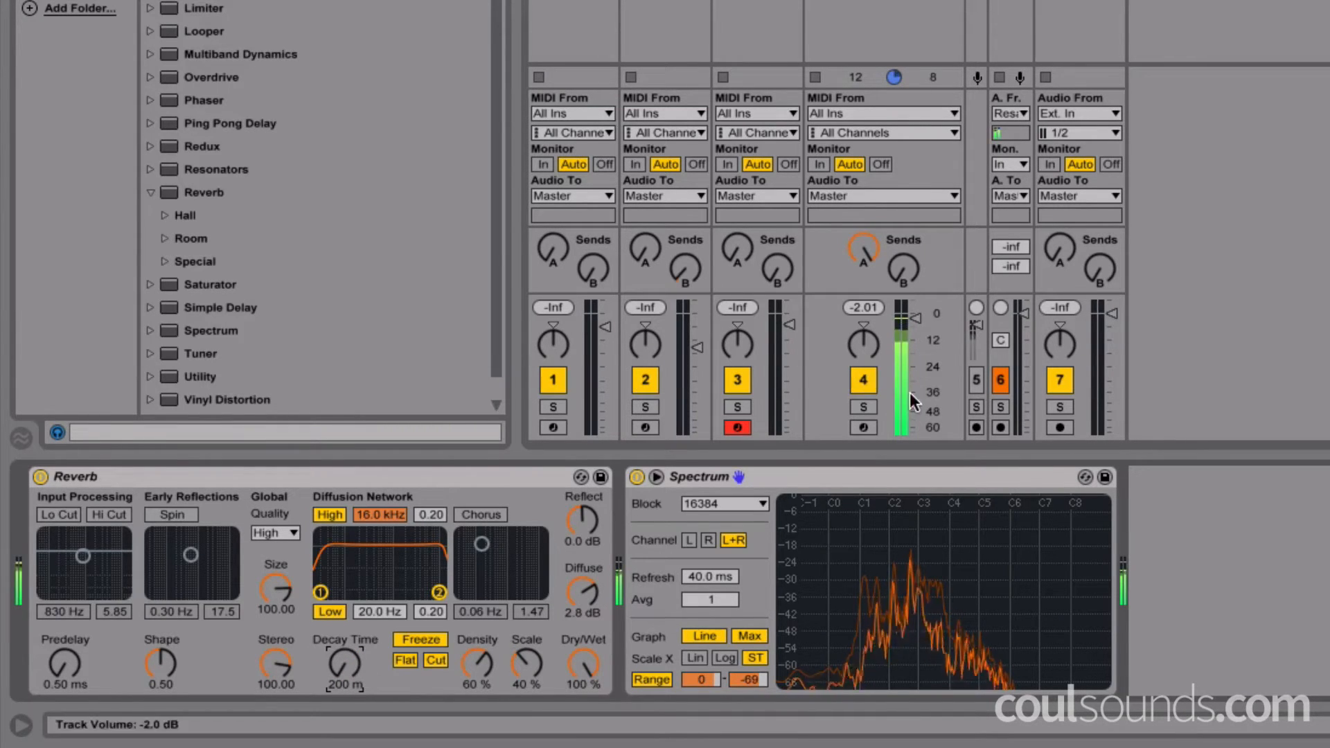
- Deactivate the Operator track and turn off Flat so the Diffusion Network filters act on the frozen reverb
left_click(870, 384)
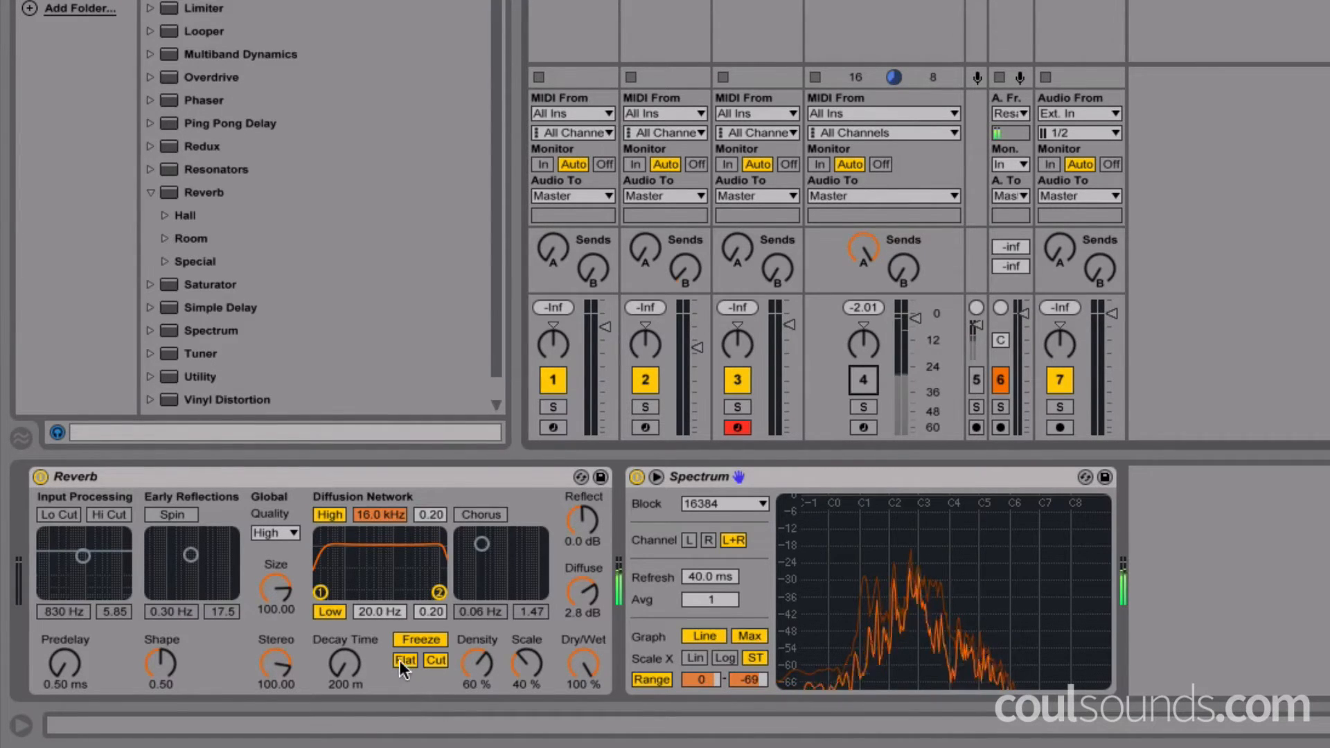
mouse_move(439, 593)
left_mouse_down()
mouse_move(323, 592)
mouse_move(321, 534)
mouse_move(439, 592)
left_mouse_up()
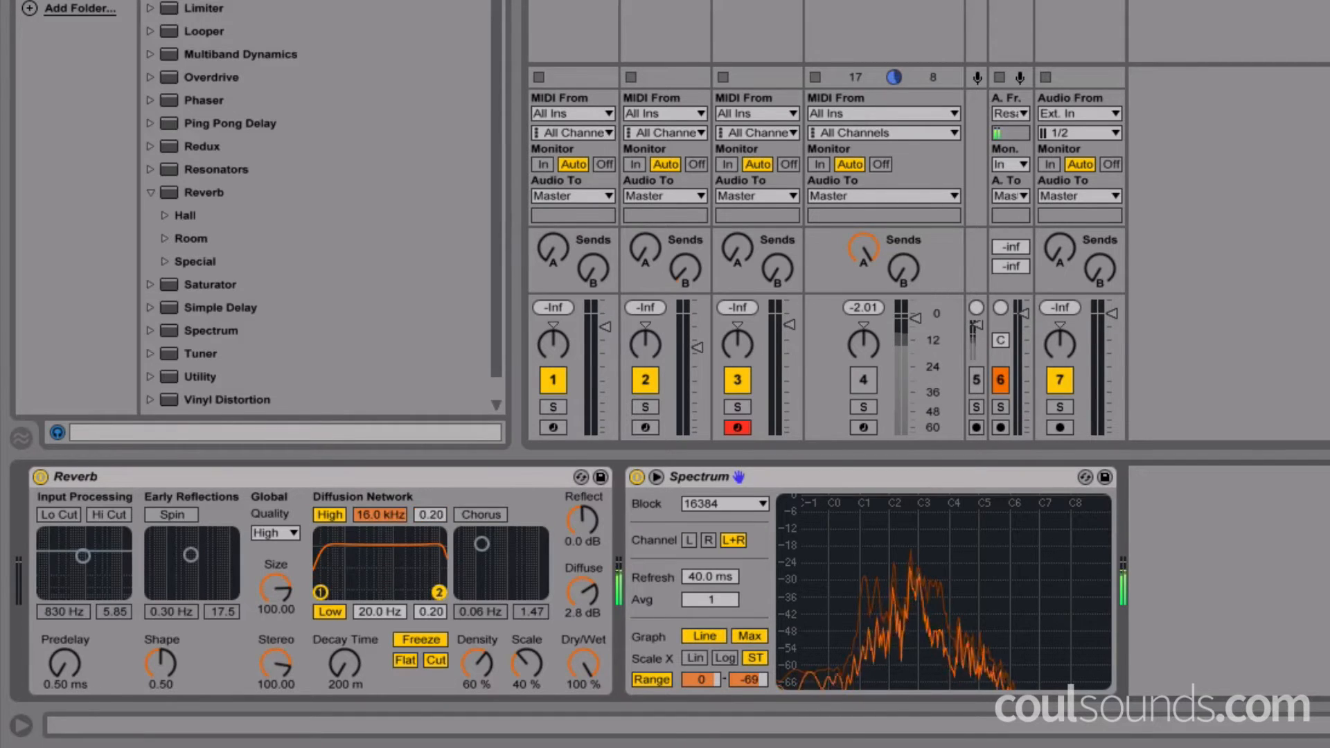
left_click(401, 660)
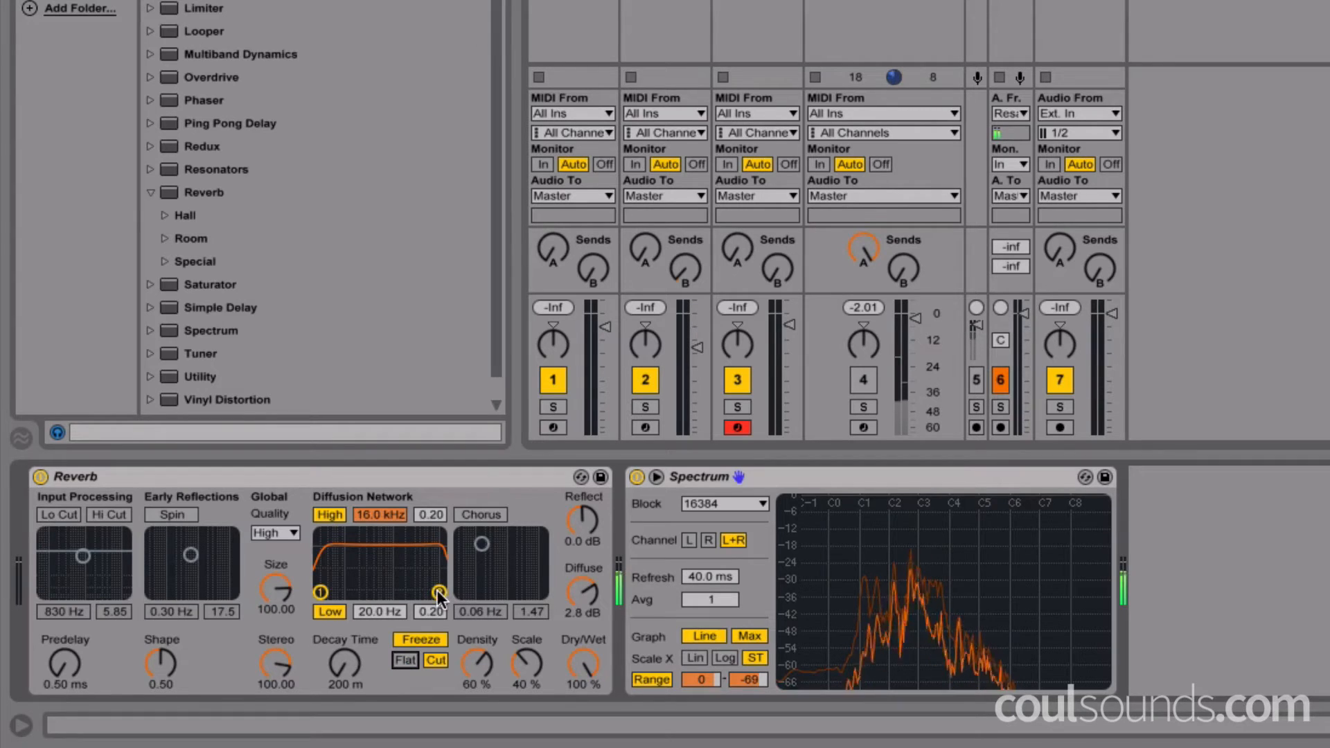
- Try sweeping the high and low filter points of the Diffusion Network on the frozen reverb
mouse_move(438, 593)
left_mouse_down()
mouse_move(373, 592)
mouse_move(439, 592)
left_mouse_up()
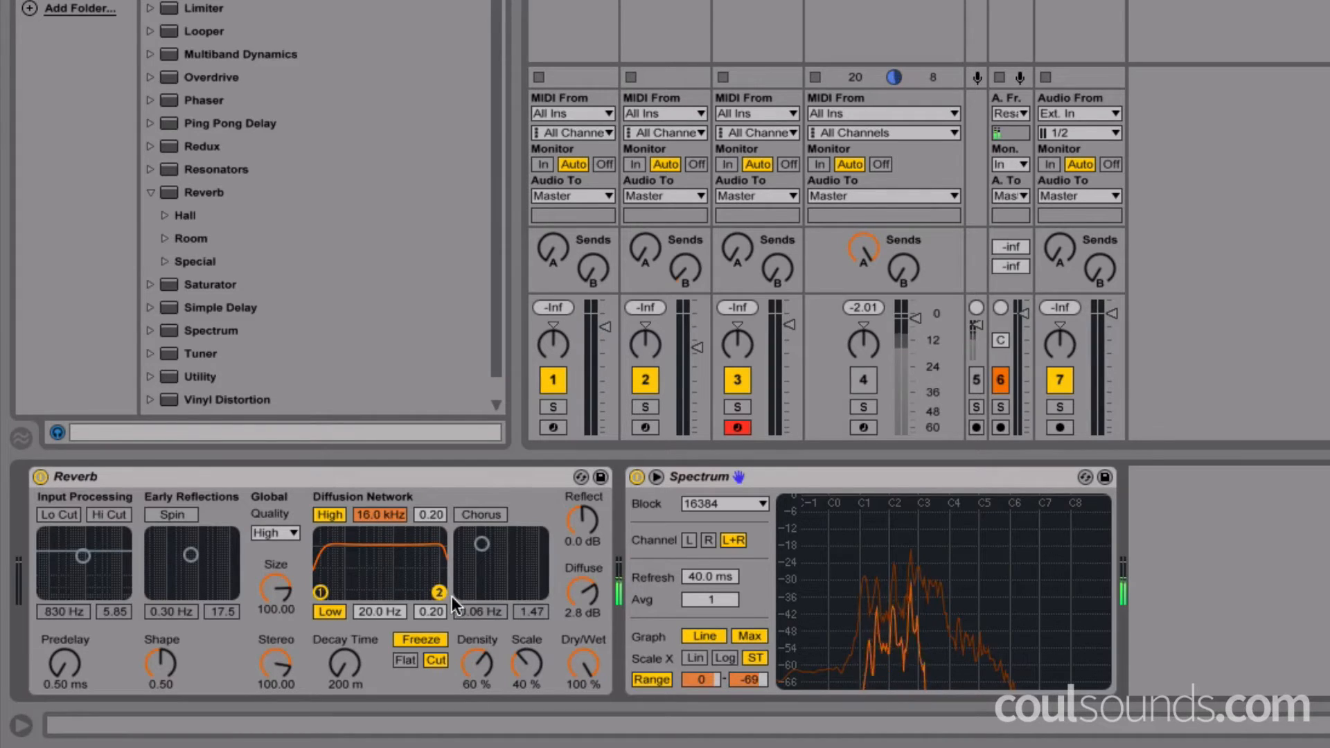
mouse_move(321, 592)
left_mouse_down()
mouse_move(372, 592)
mouse_move(321, 594)
left_mouse_up()
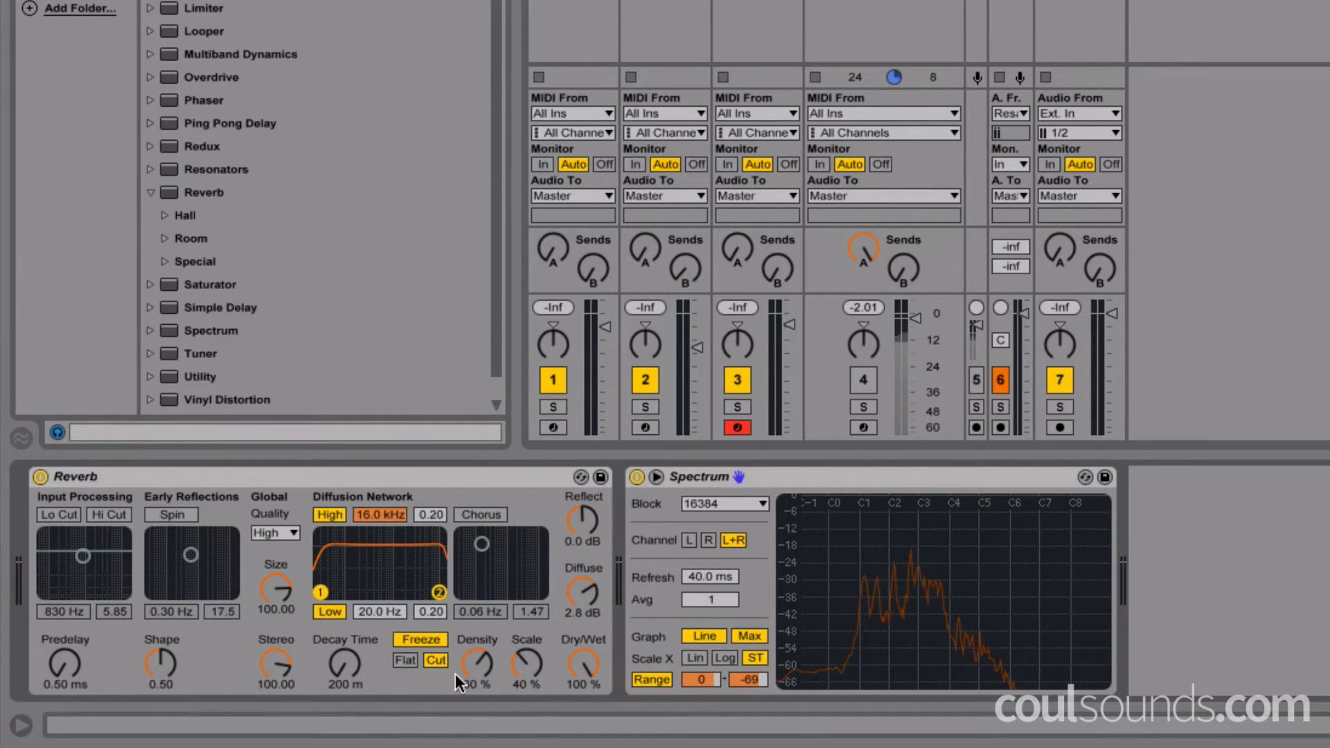
- Reshape the frozen reverb by setting Size to about 7.76, Scale to 57 % and Density to 0.1 %
left_click(476, 665)
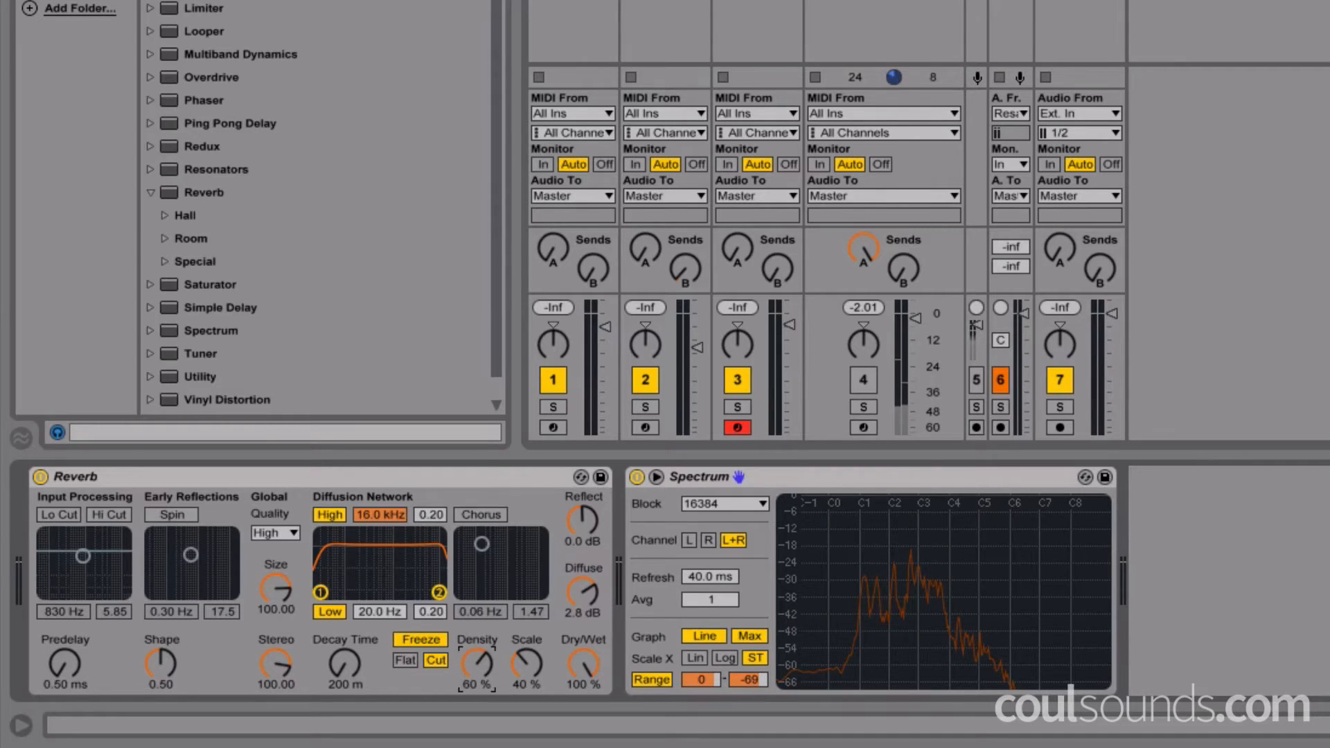
mouse_move(476, 664)
left_mouse_down()
mouse_move(477, 622)
mouse_move(475, 723)
mouse_move(475, 662)
left_mouse_up()
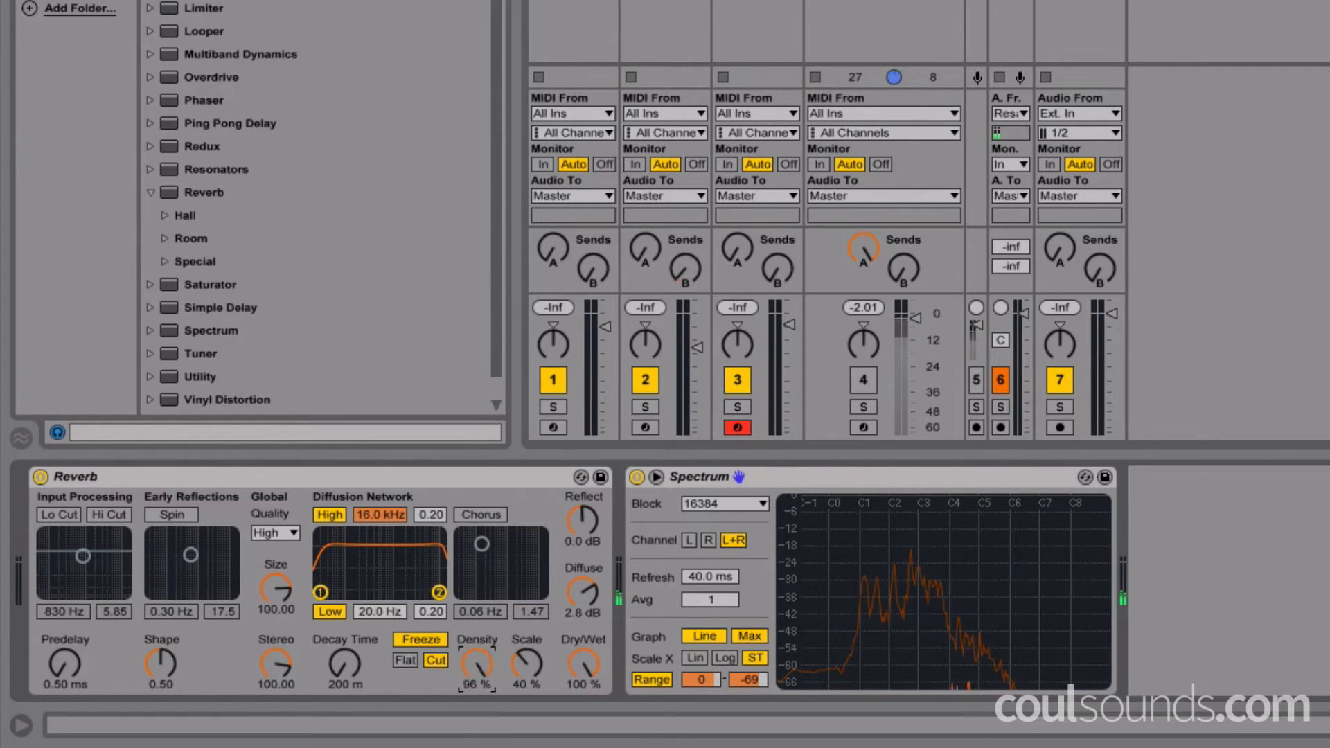
mouse_move(275, 589)
left_mouse_down()
mouse_move(276, 651)
mouse_move(276, 609)
left_mouse_up()
left_click_drag(527, 663, 468, 723)
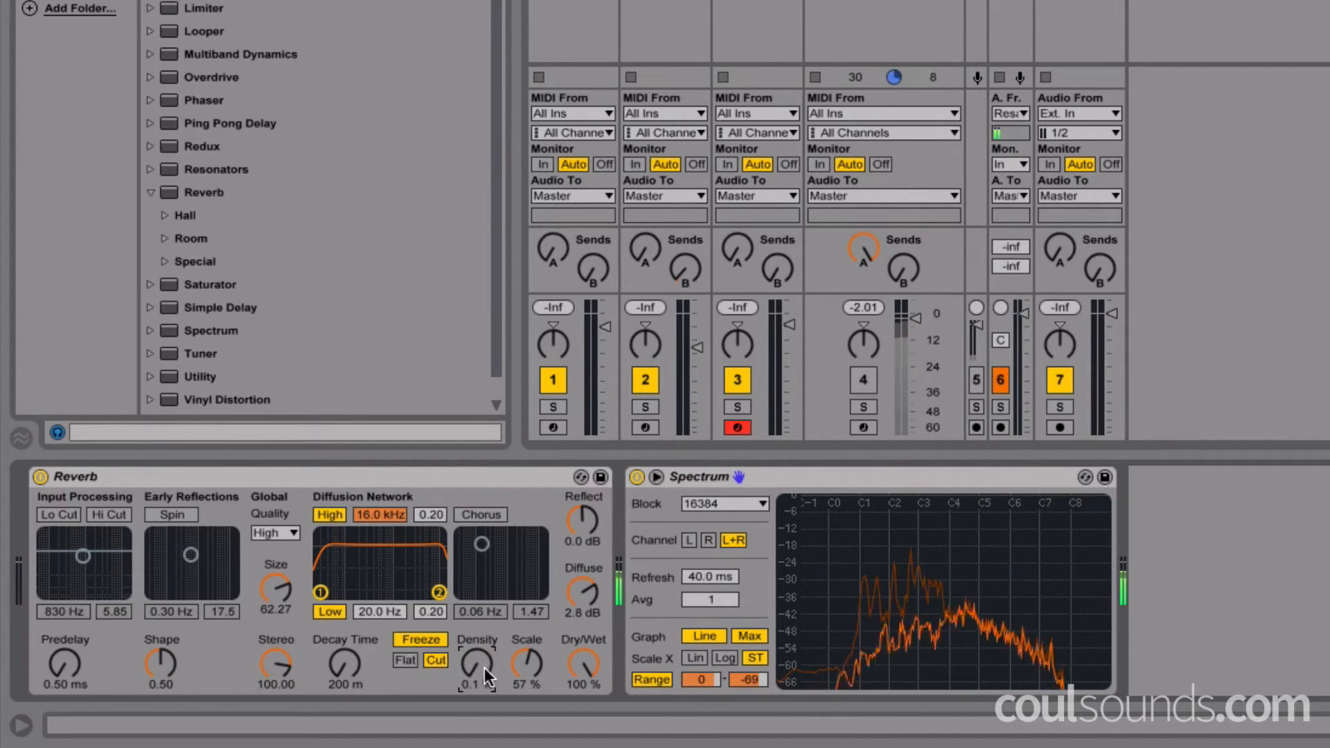
mouse_move(284, 589)
left_mouse_down()
mouse_move(285, 654)
mouse_move(284, 634)
left_mouse_up()
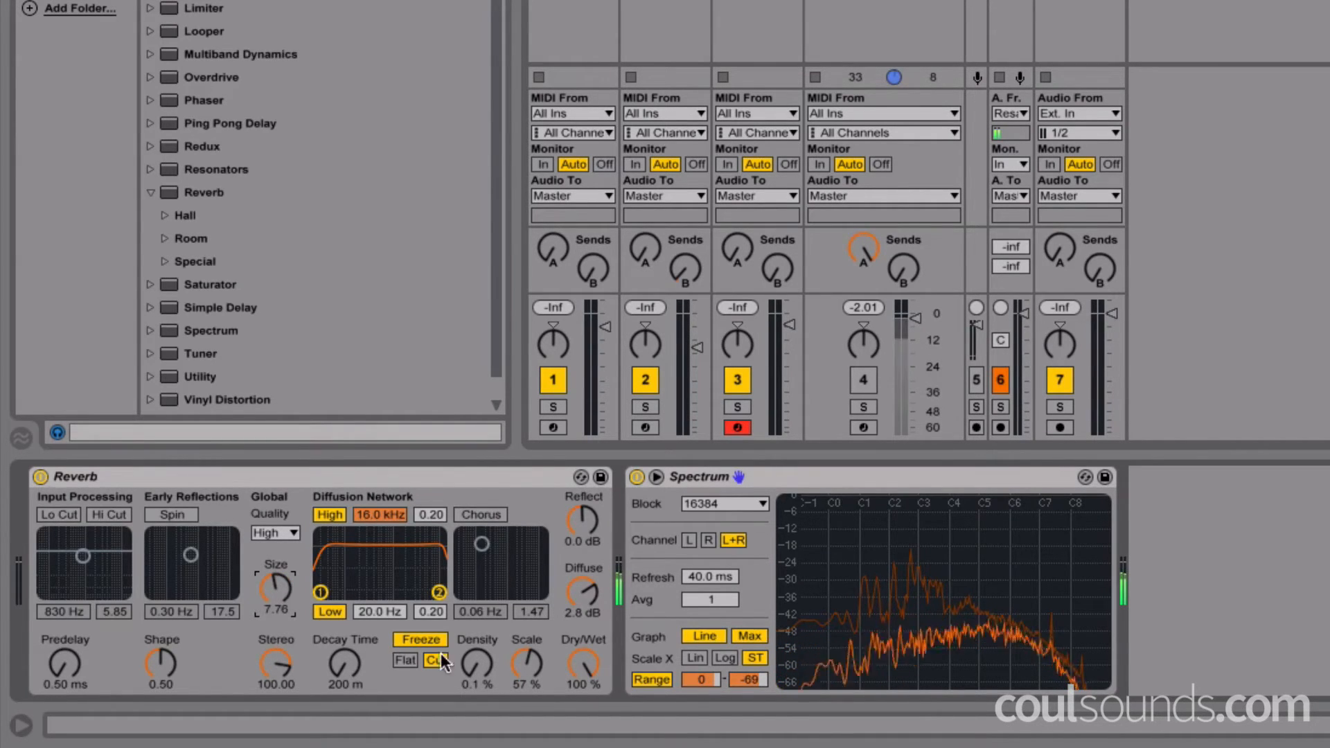
- Set the Reverb's Density to 33 %, Scale to 73 % and Diffuse to 0.5 dB, and turn off Freeze
mouse_move(477, 664)
left_mouse_down()
mouse_move(477, 646)
mouse_move(521, 692)
mouse_move(521, 663)
mouse_move(489, 656)
left_mouse_up()
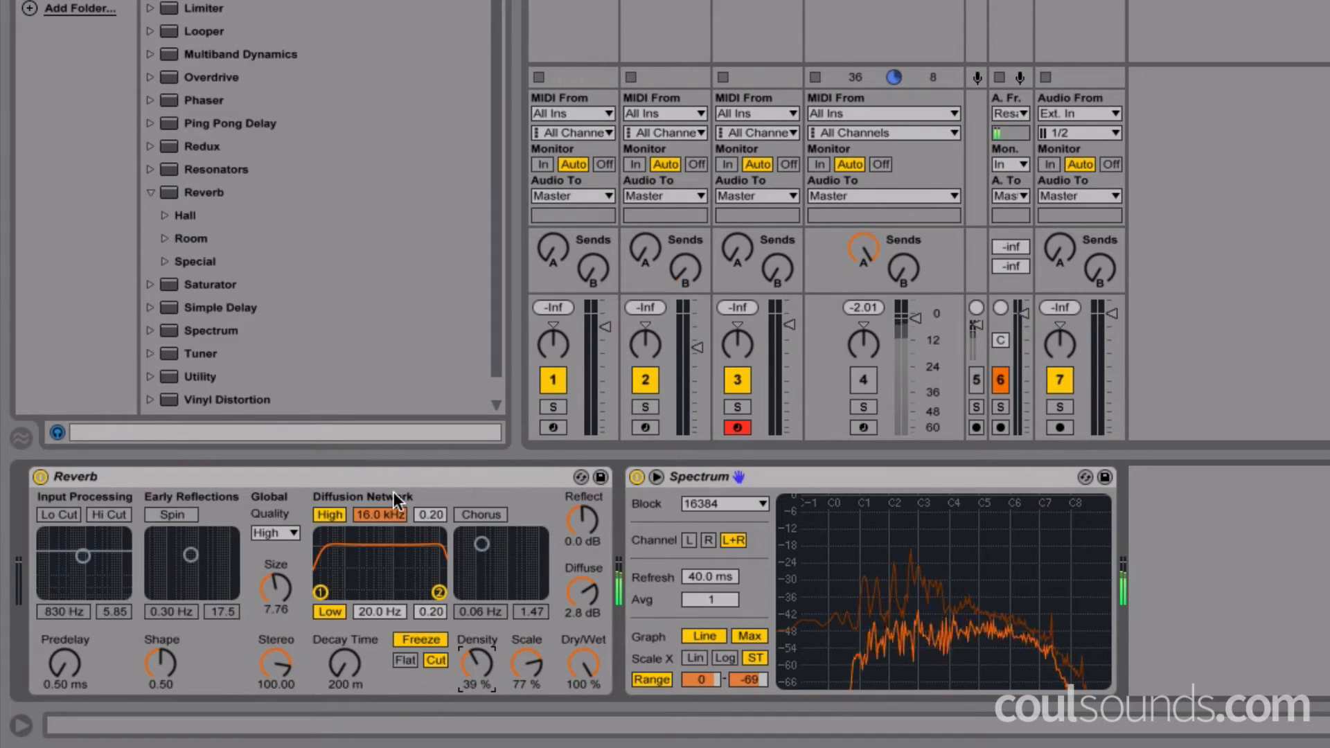
left_click_drag(475, 663, 532, 672)
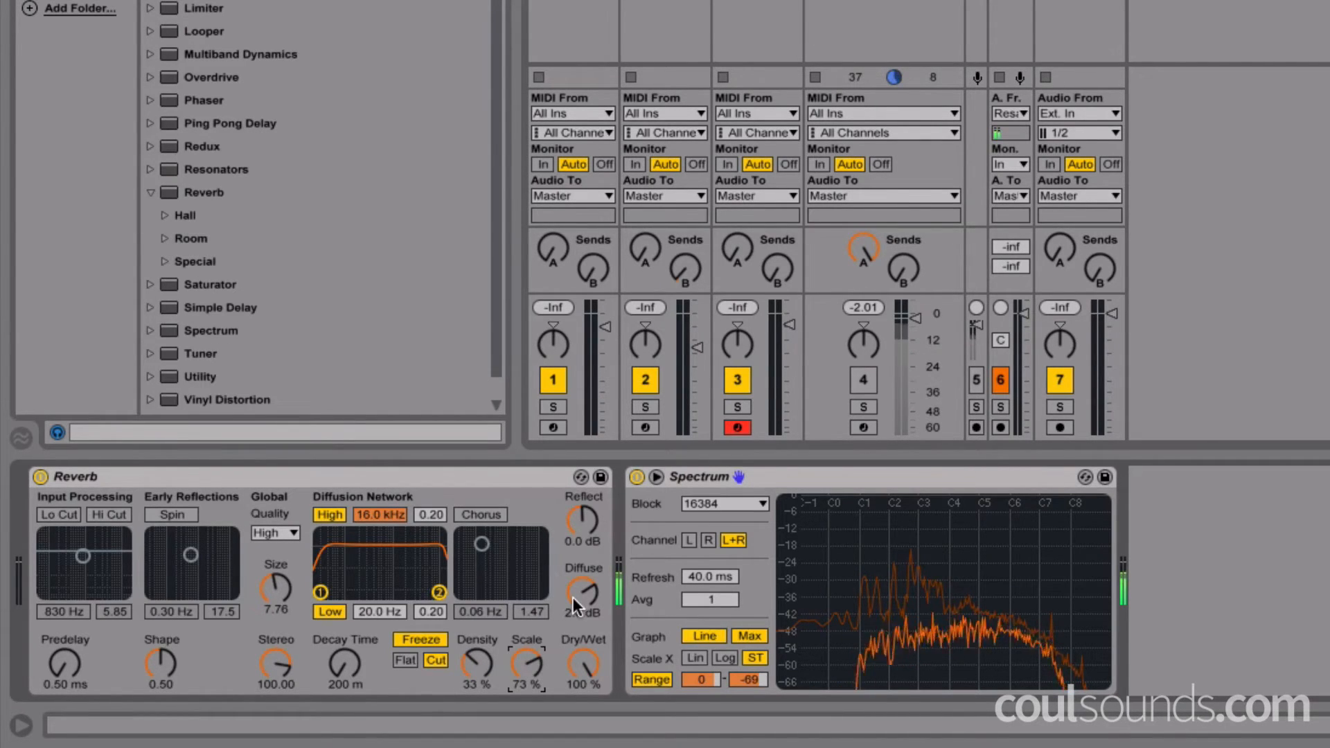
left_click_drag(584, 592, 583, 604)
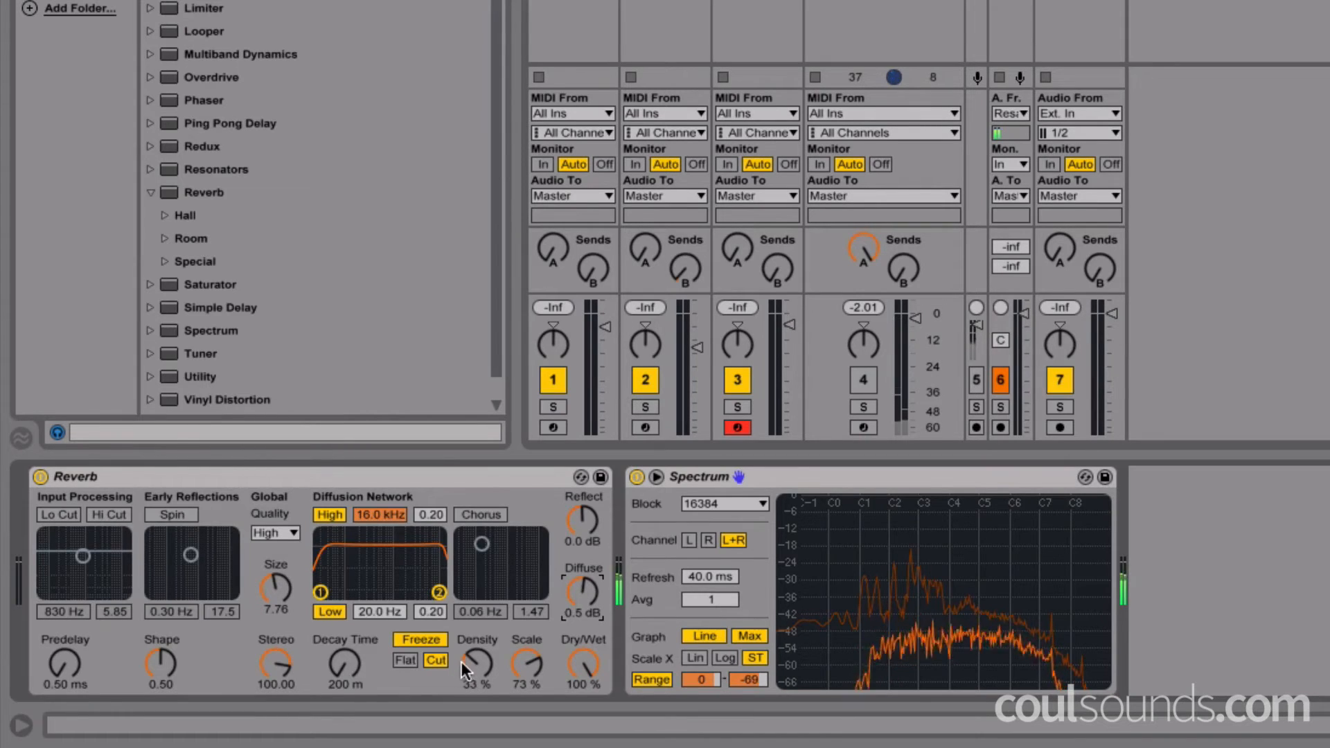
left_click(420, 638)
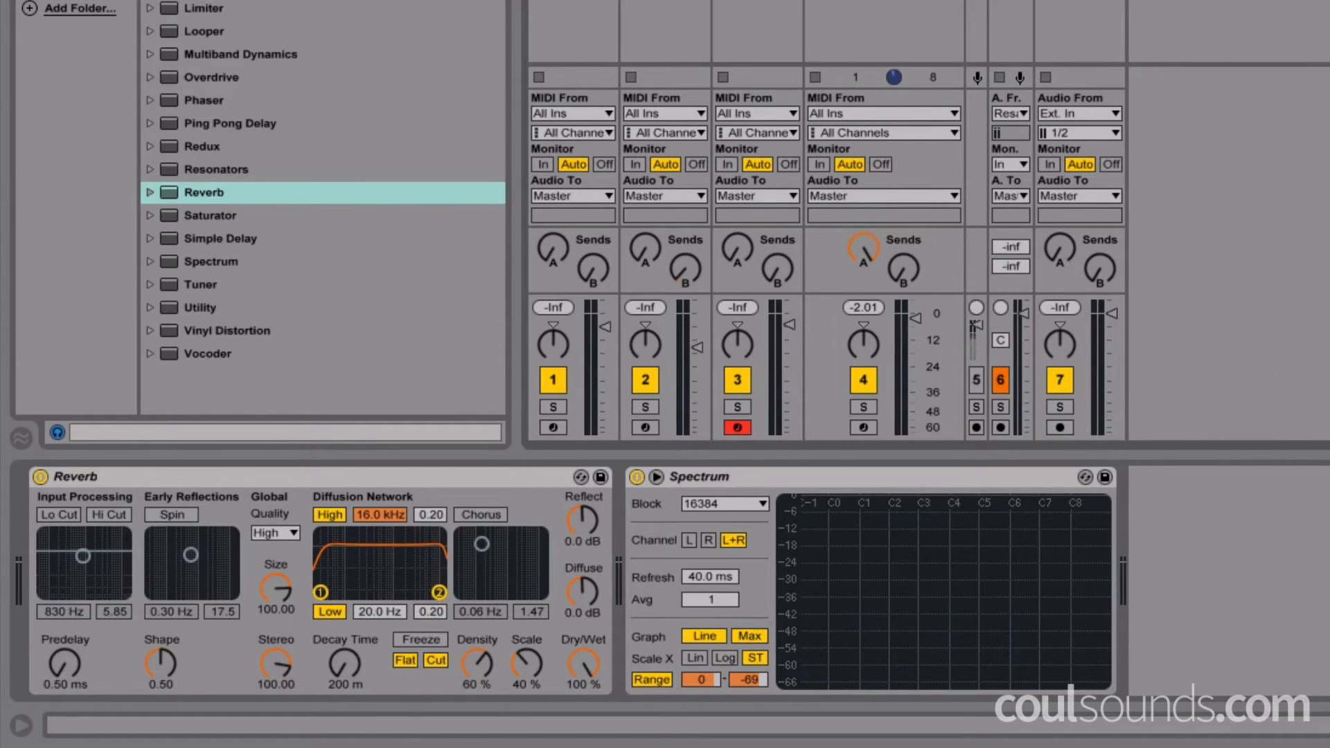
- Raise the Reverb's Decay Time to 2.20 s, turn on Freeze, and return Decay Time to 200 ms
left_click(884, 7)
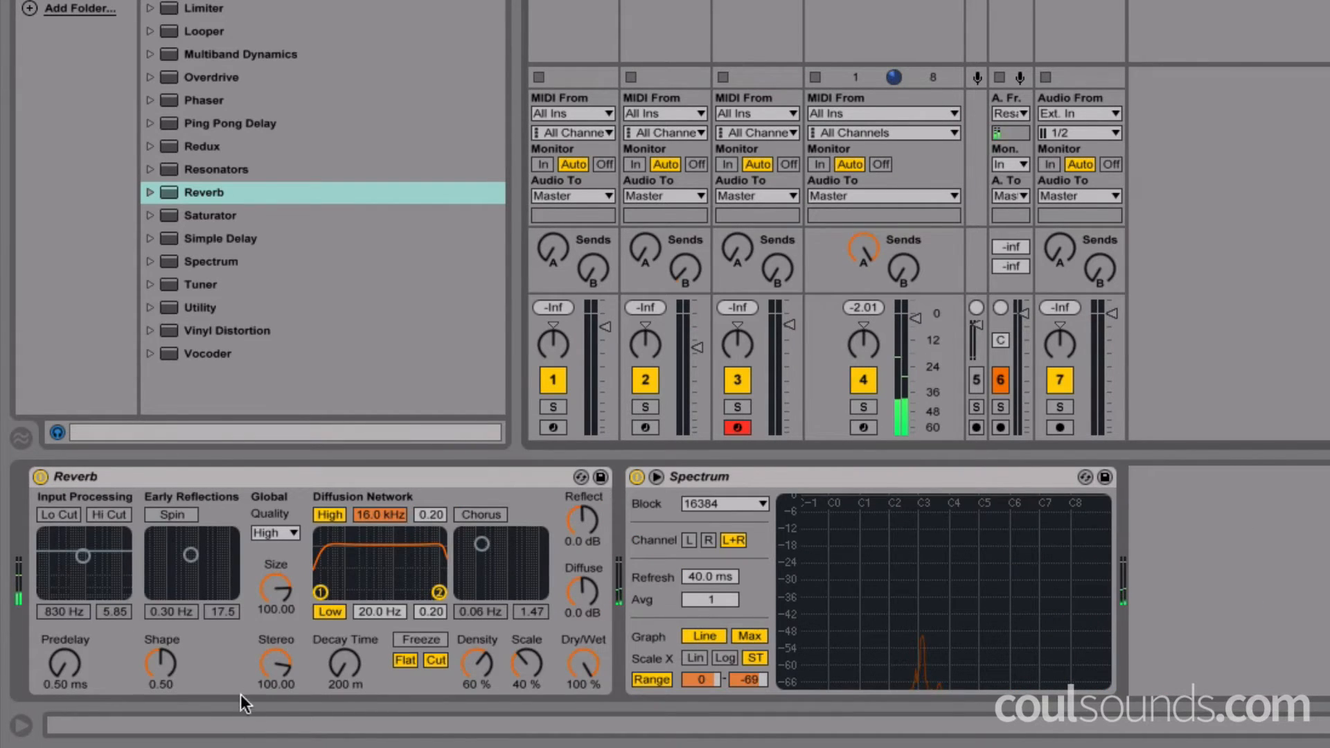
left_click_drag(349, 671, 405, 633)
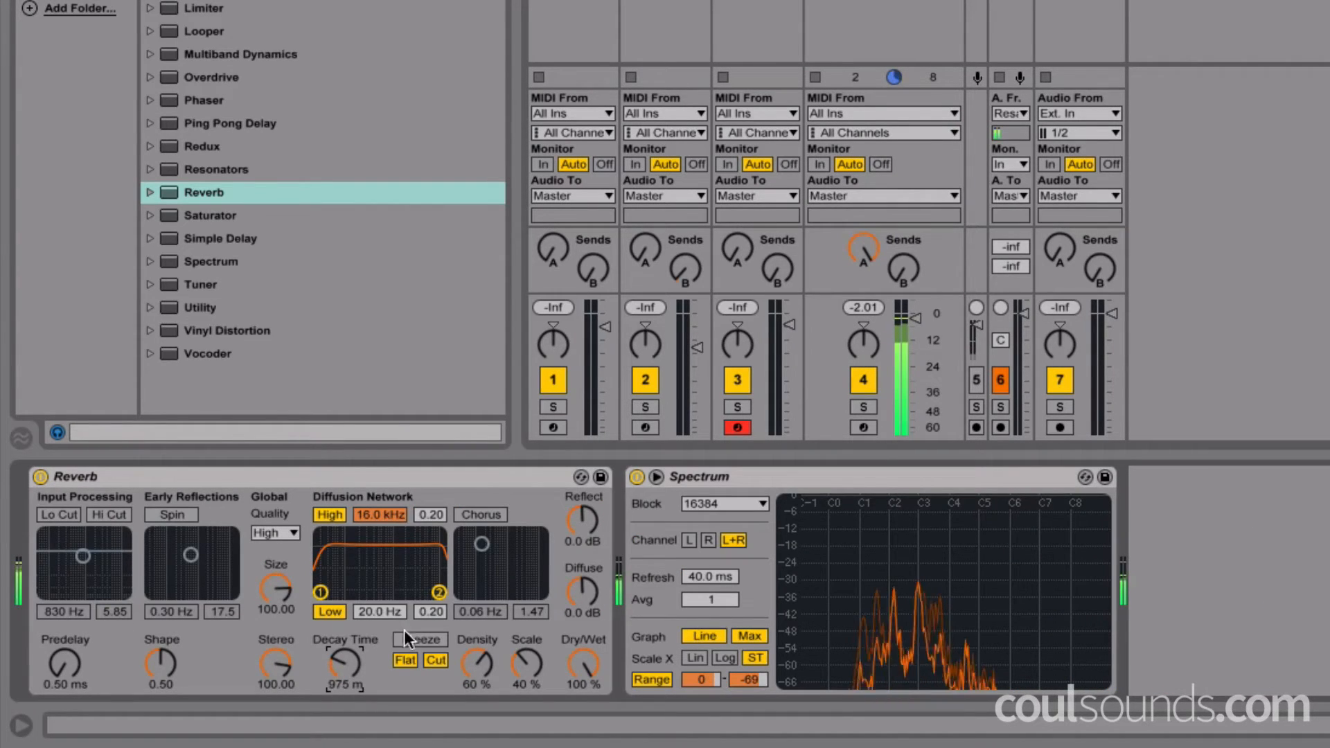
left_click_drag(333, 675, 333, 630)
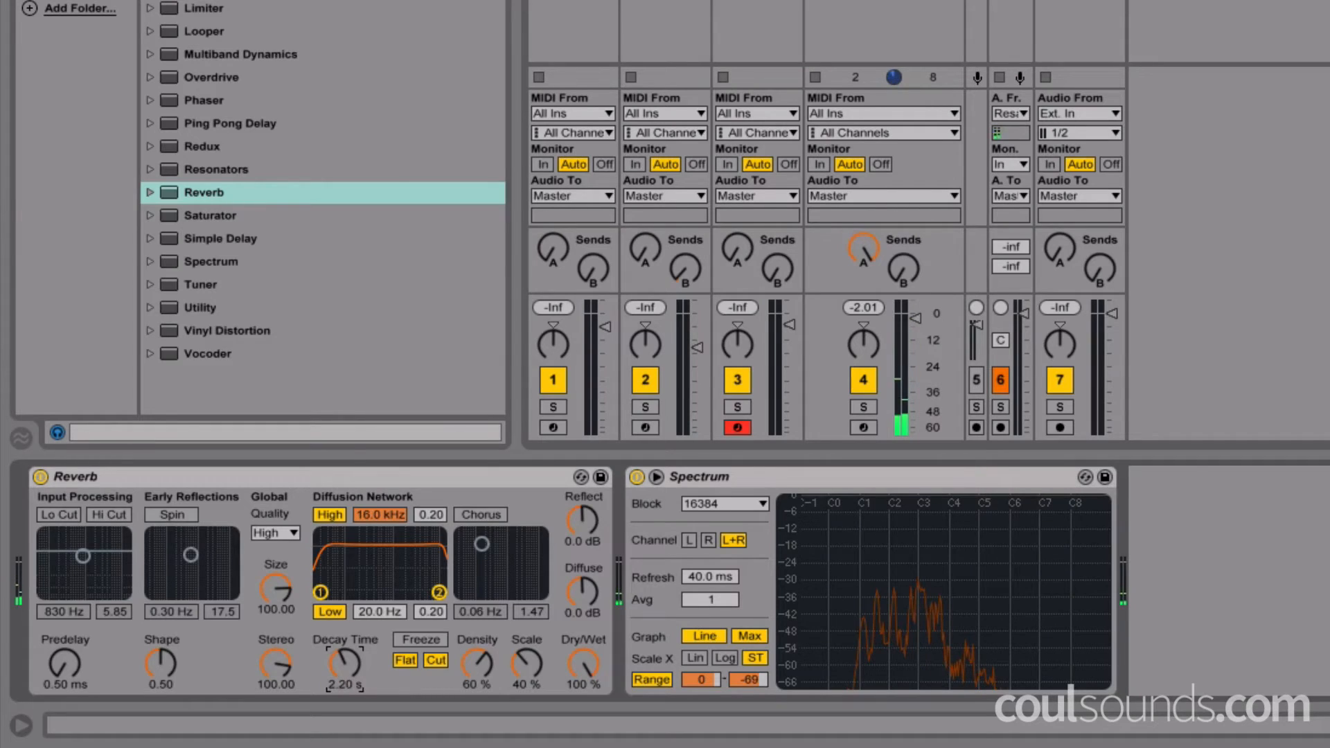
left_click(406, 639)
left_click_drag(339, 671, 339, 692)
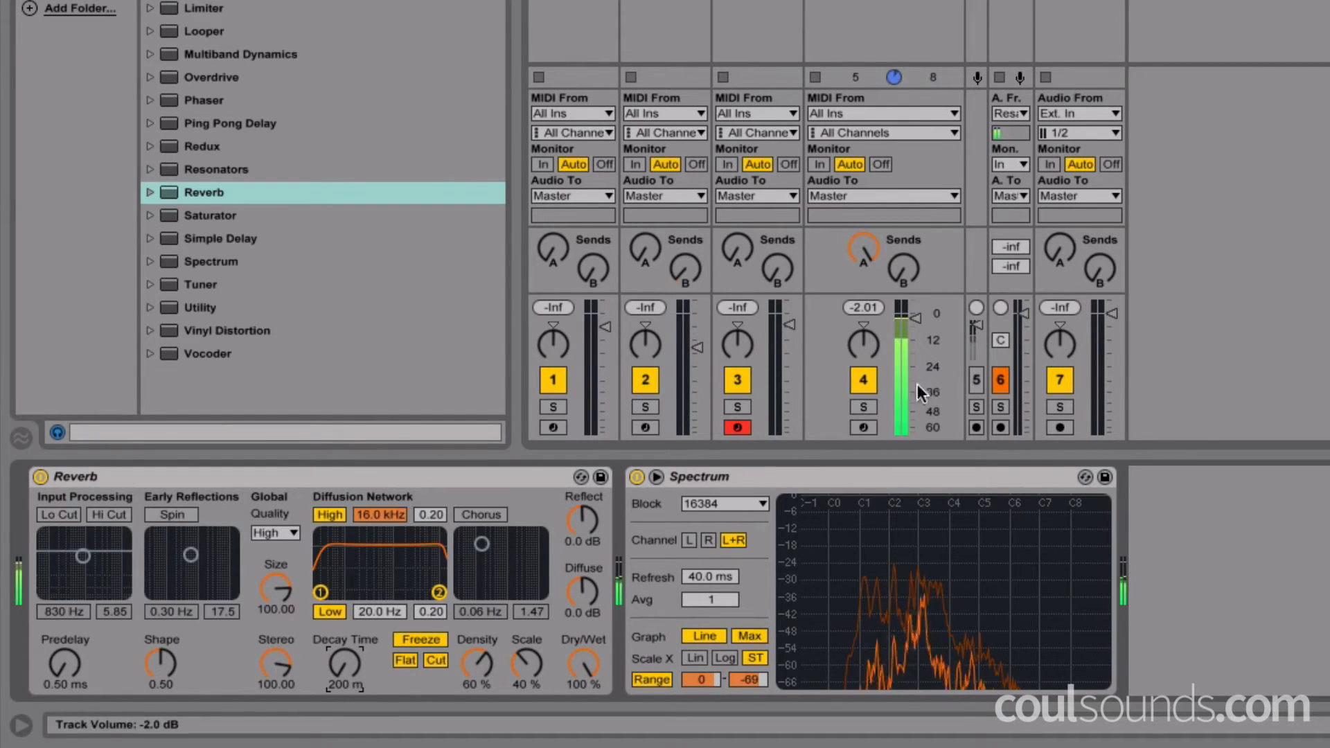
- Try the frozen Reverb with Cut off and on, set Diffuse to -3.1 dB, and leave Cut off
left_click(437, 660)
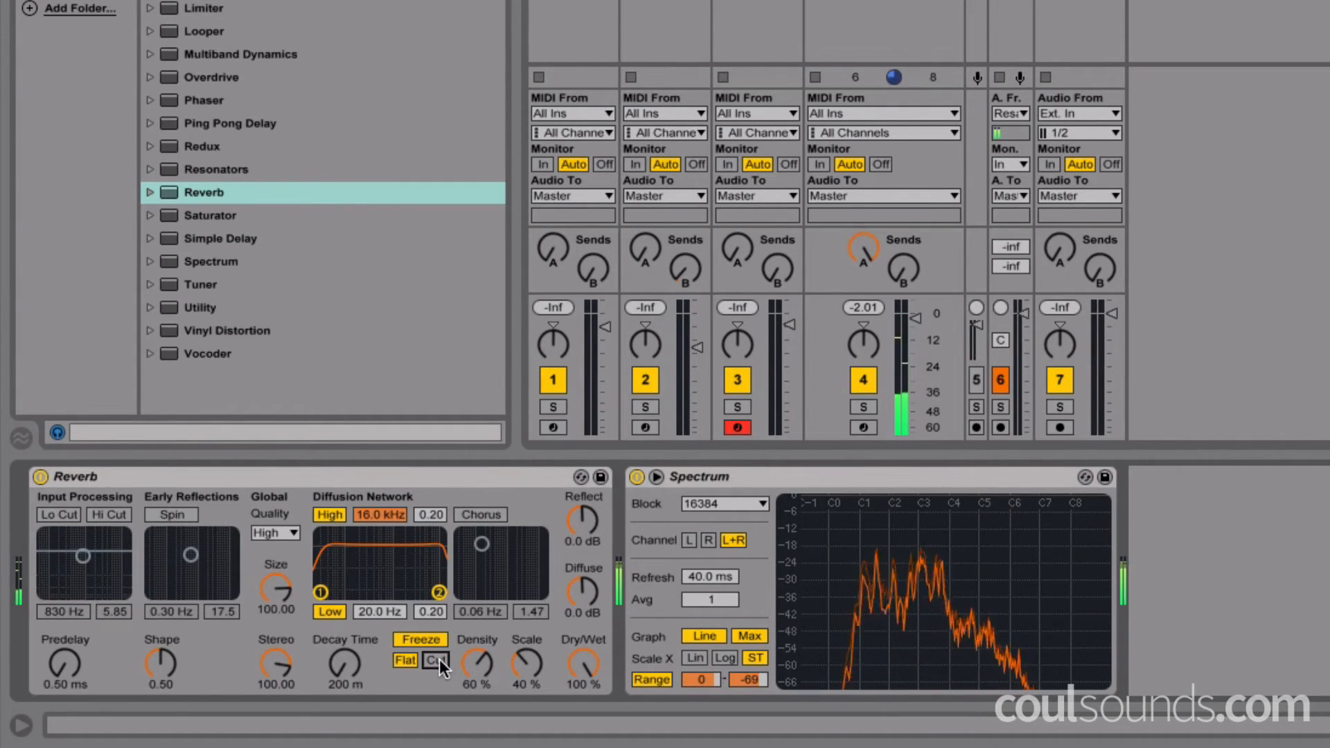
left_click(438, 660)
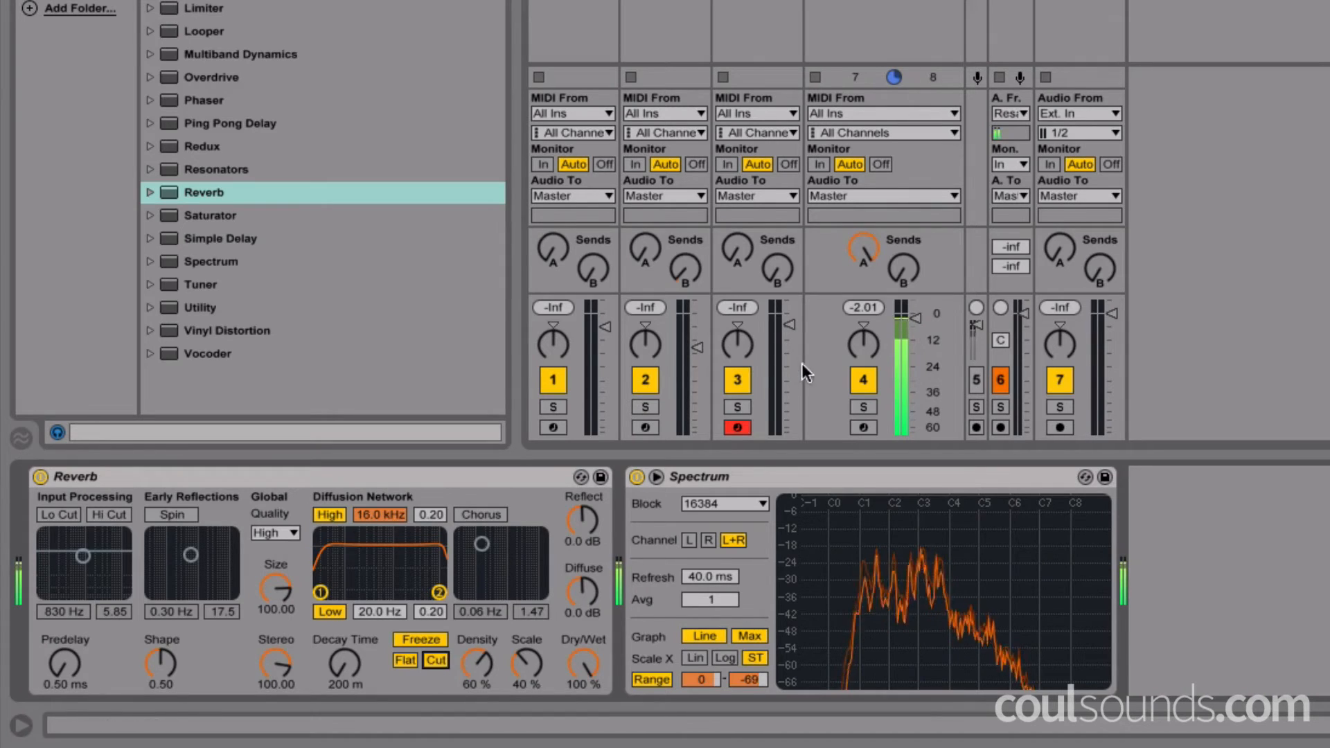
mouse_move(586, 593)
left_mouse_down()
mouse_move(586, 636)
mouse_move(587, 583)
left_mouse_up()
left_click(432, 656)
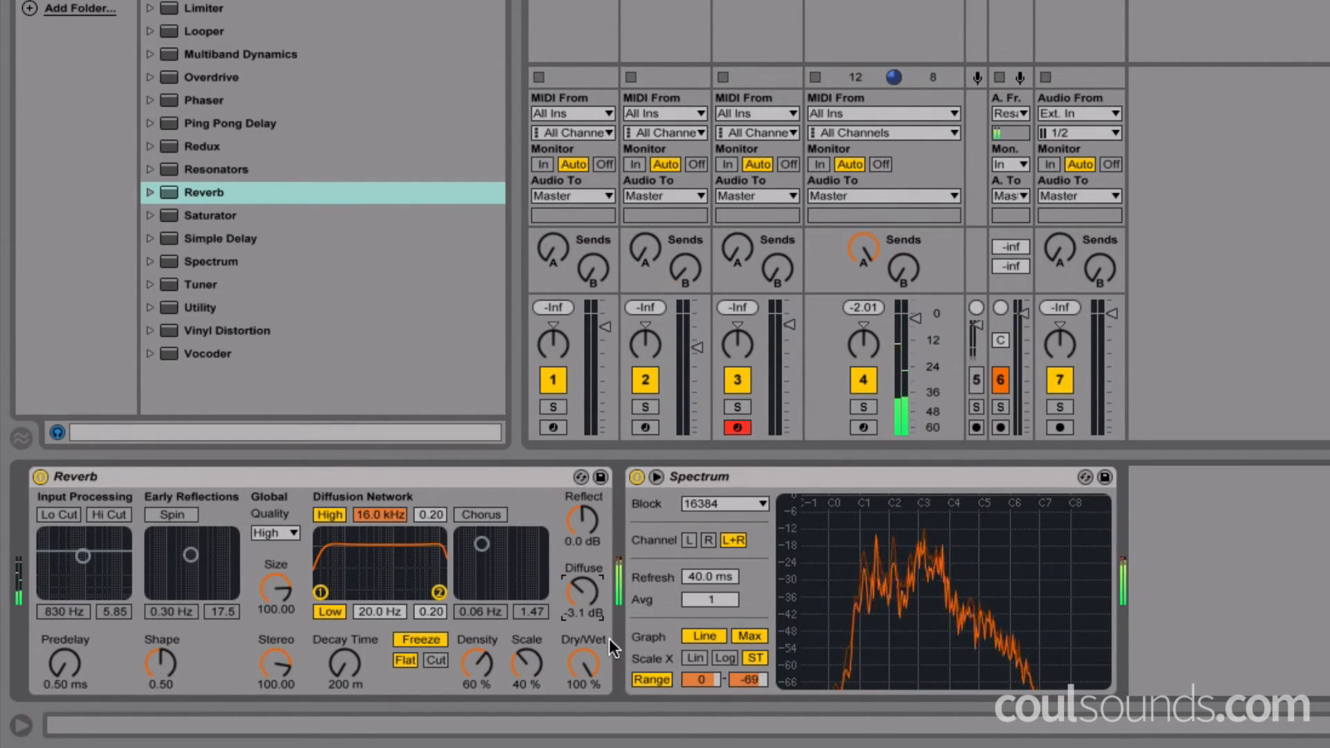
- Fine-tune the Reverb's Diffuse level and stop the clip playing on the Operator track
key("f")
left_click_drag(581, 596, 581, 598)
left_click(814, 76)
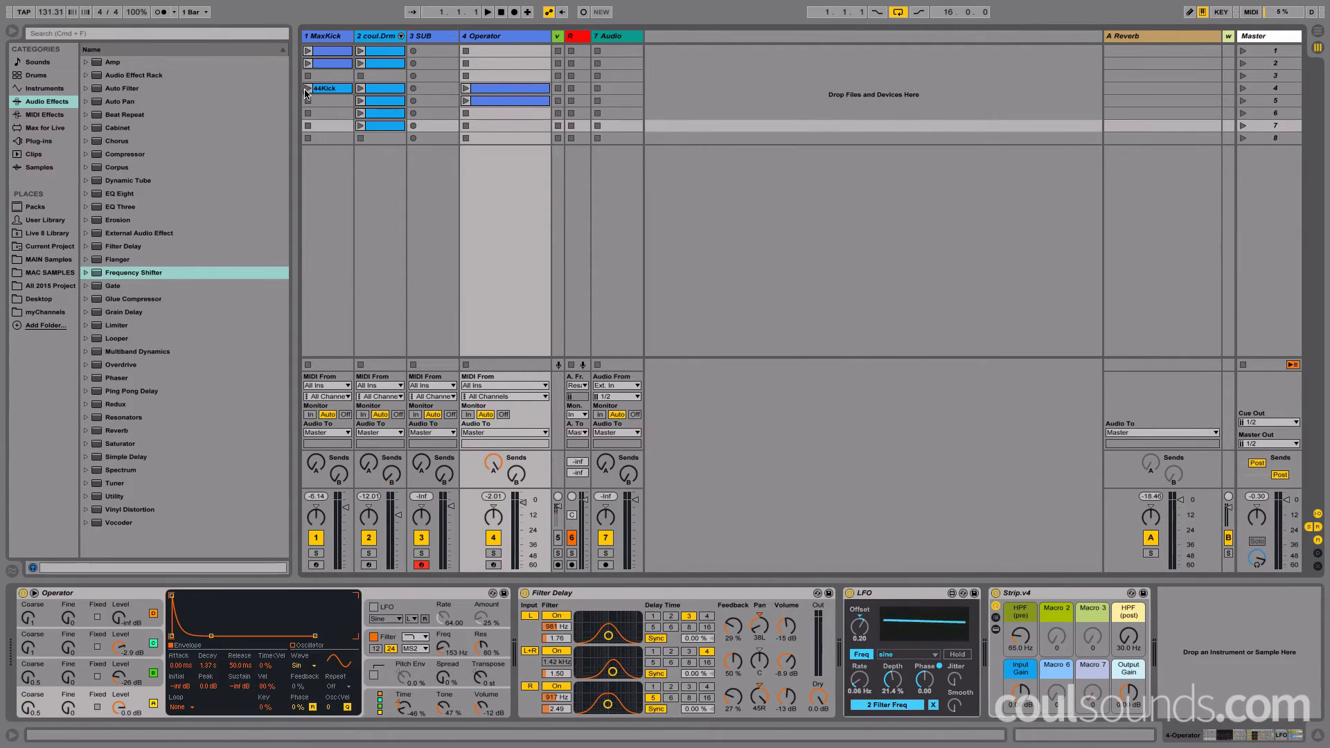
- Launch the scene 4 clips on the MaxKick and drum tracks
left_click(308, 89)
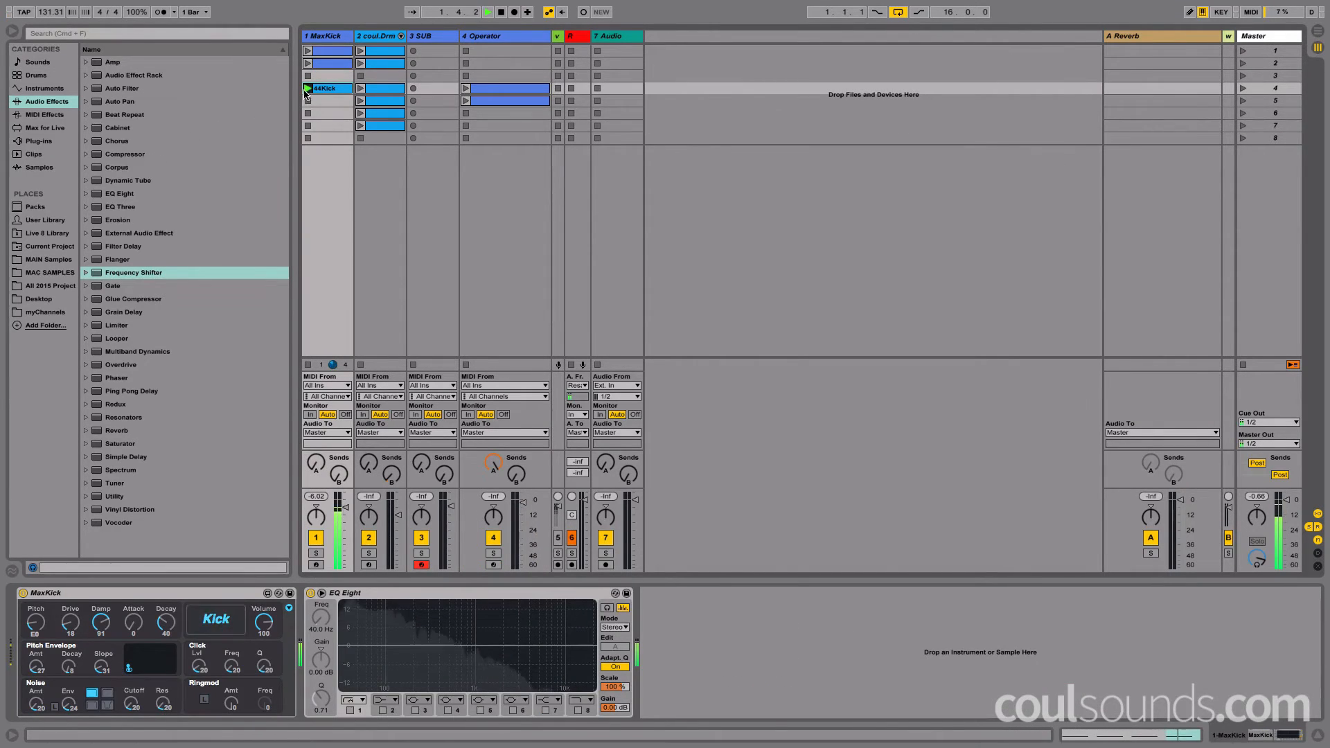
left_click(360, 90)
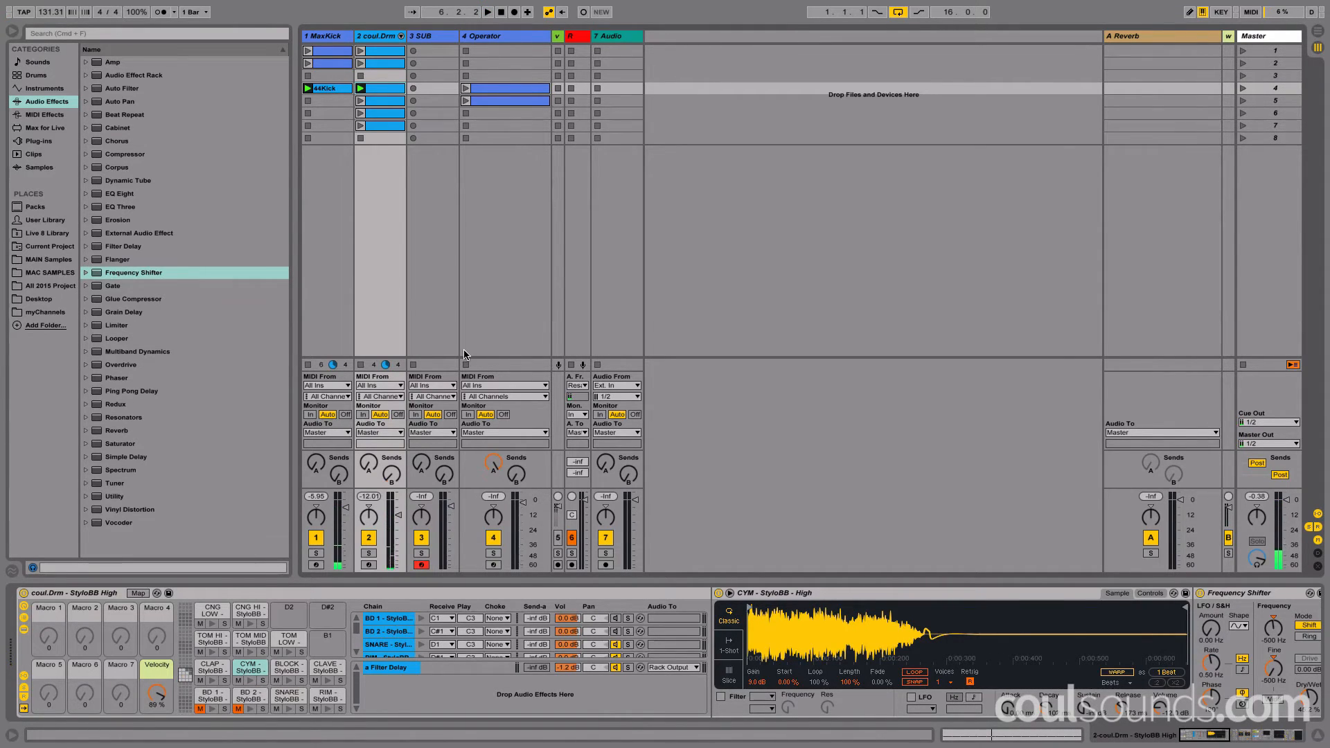
- Map computer key M to the MaxKick track's activator and key N to the Freeze switch of the return track's Reverb
key("super+k")
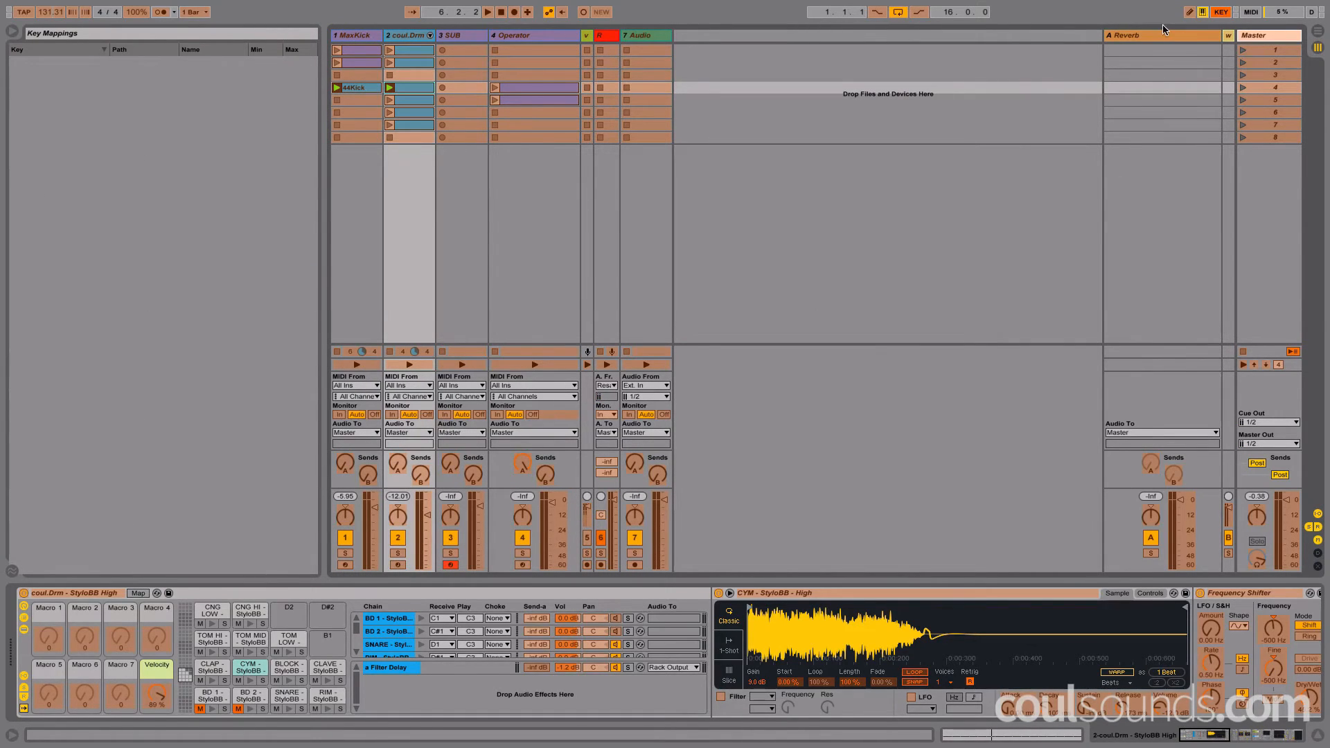
left_click(1125, 57)
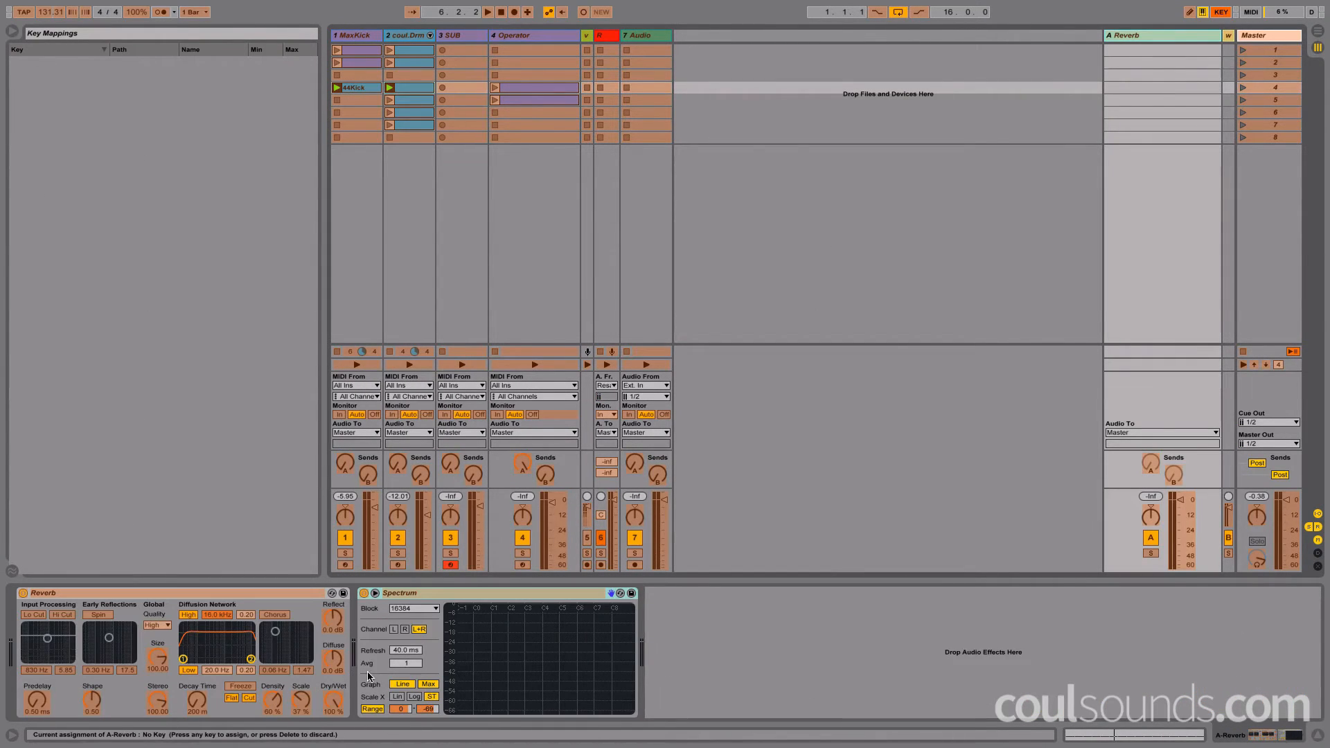
left_click(346, 538)
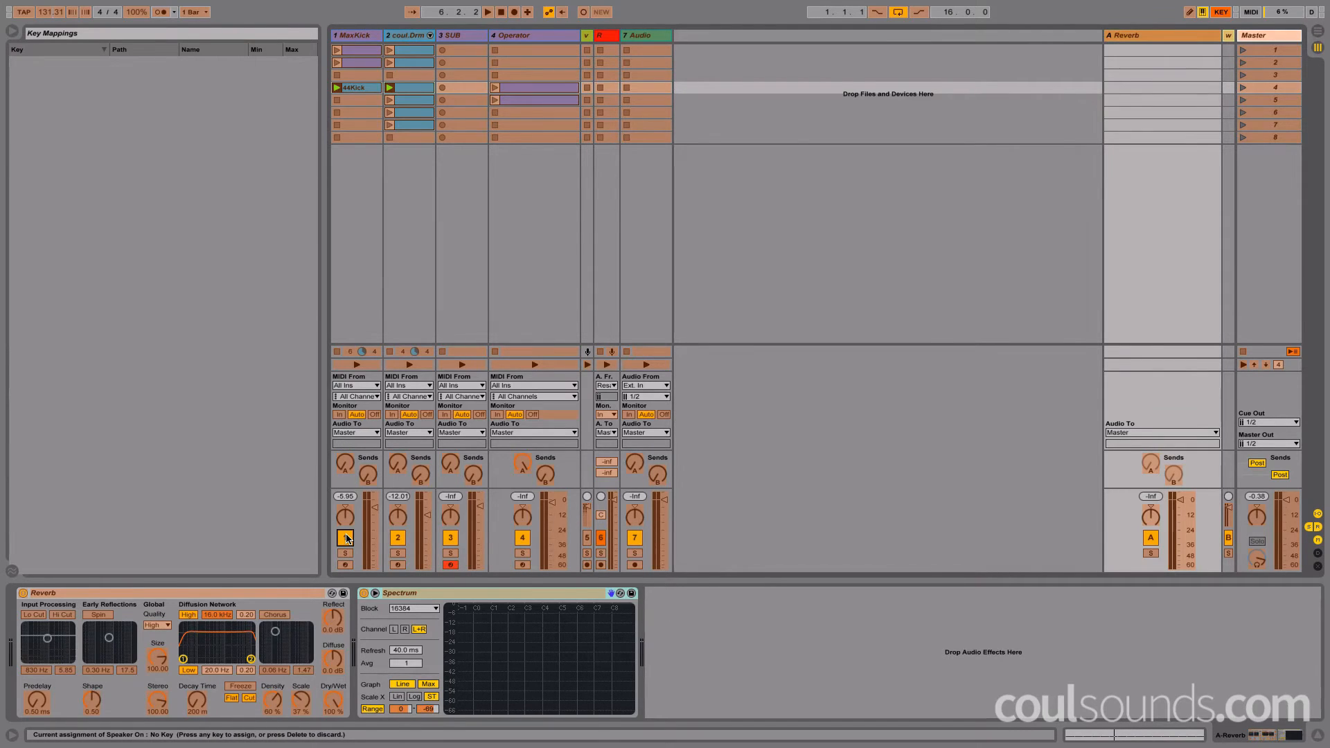
key("m")
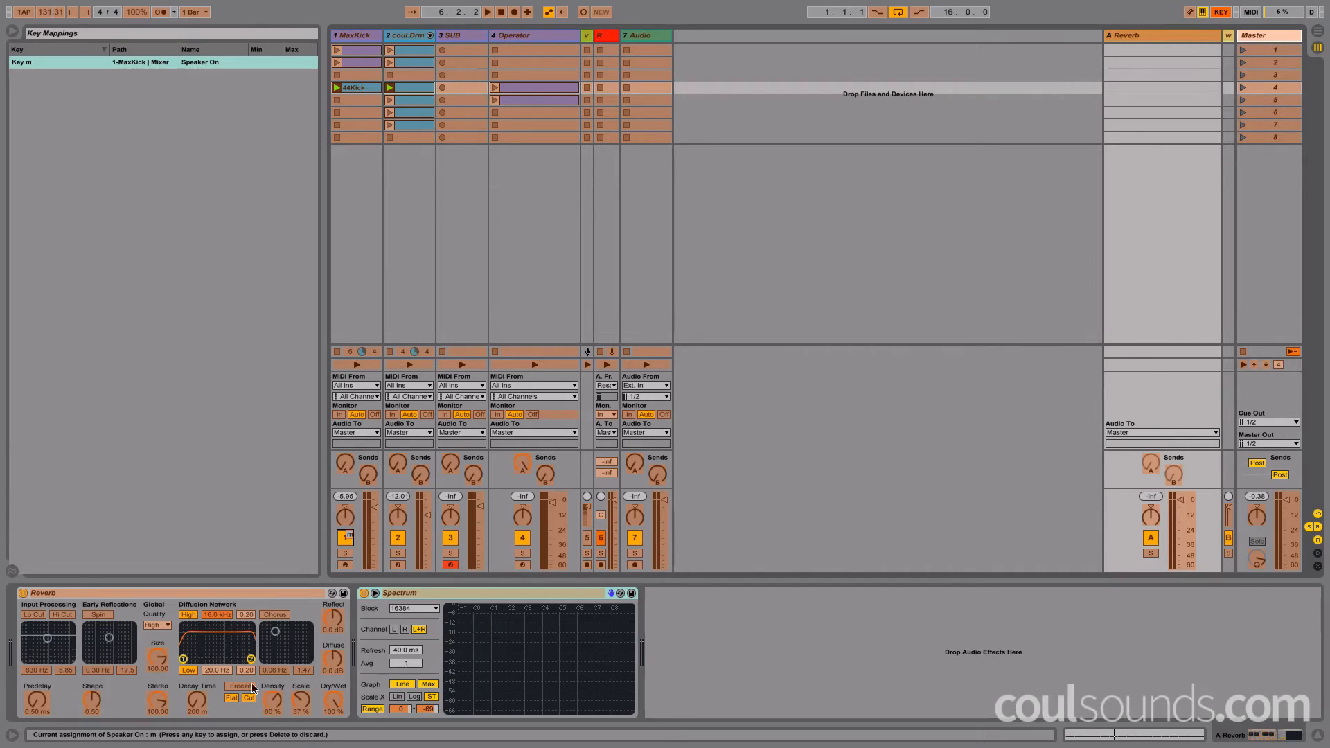
left_click(231, 690)
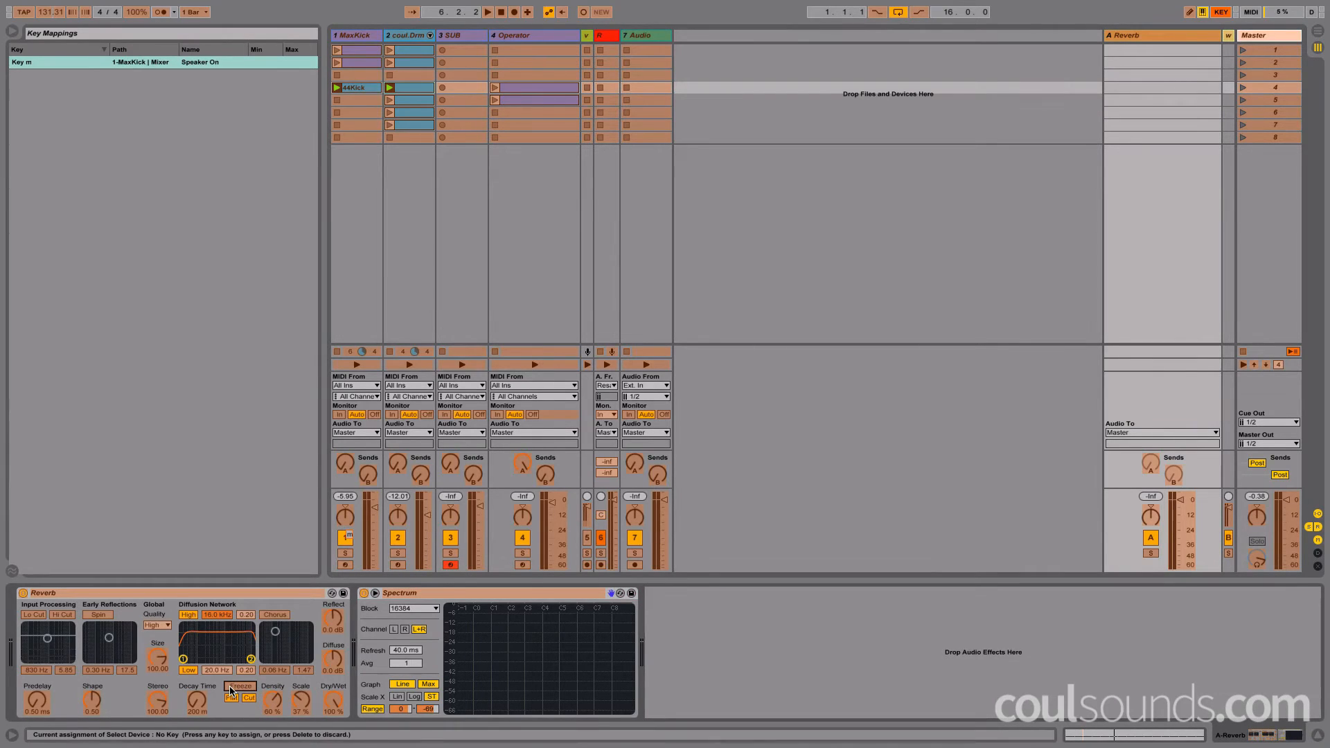
key("n")
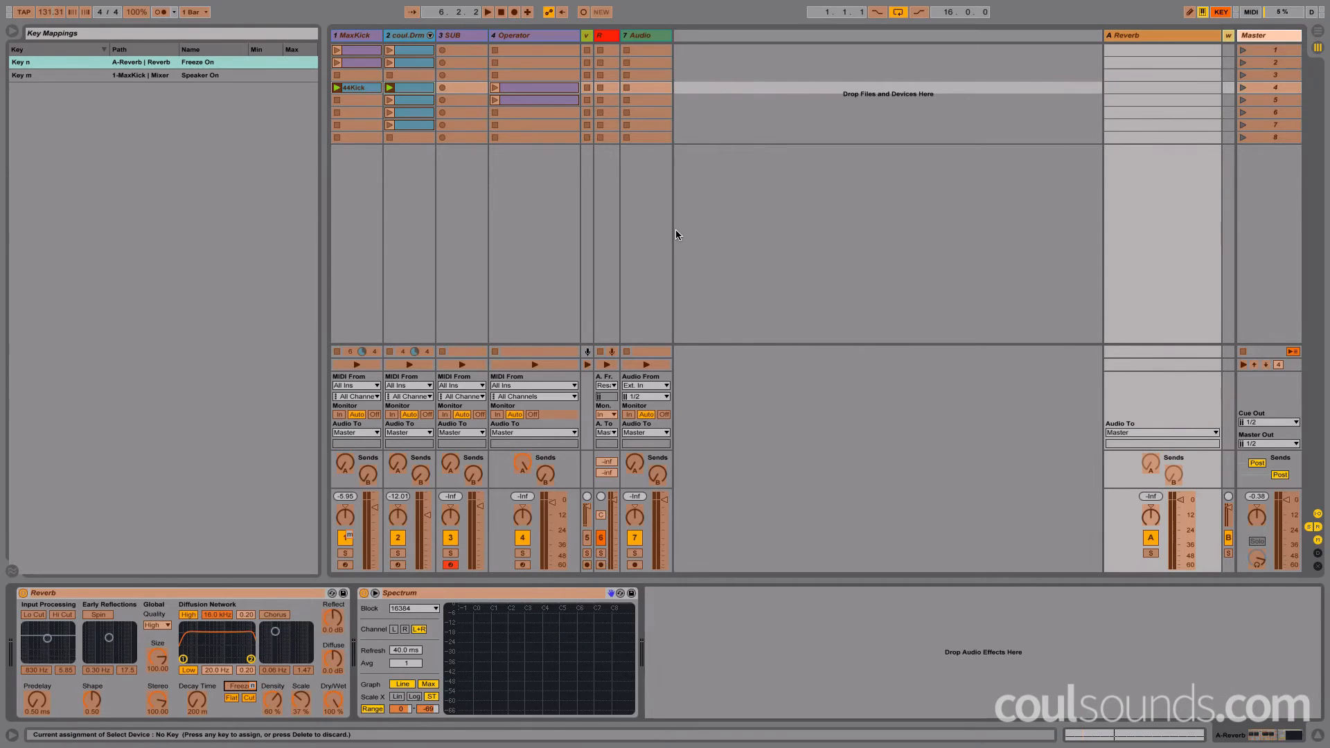
key("super+k")
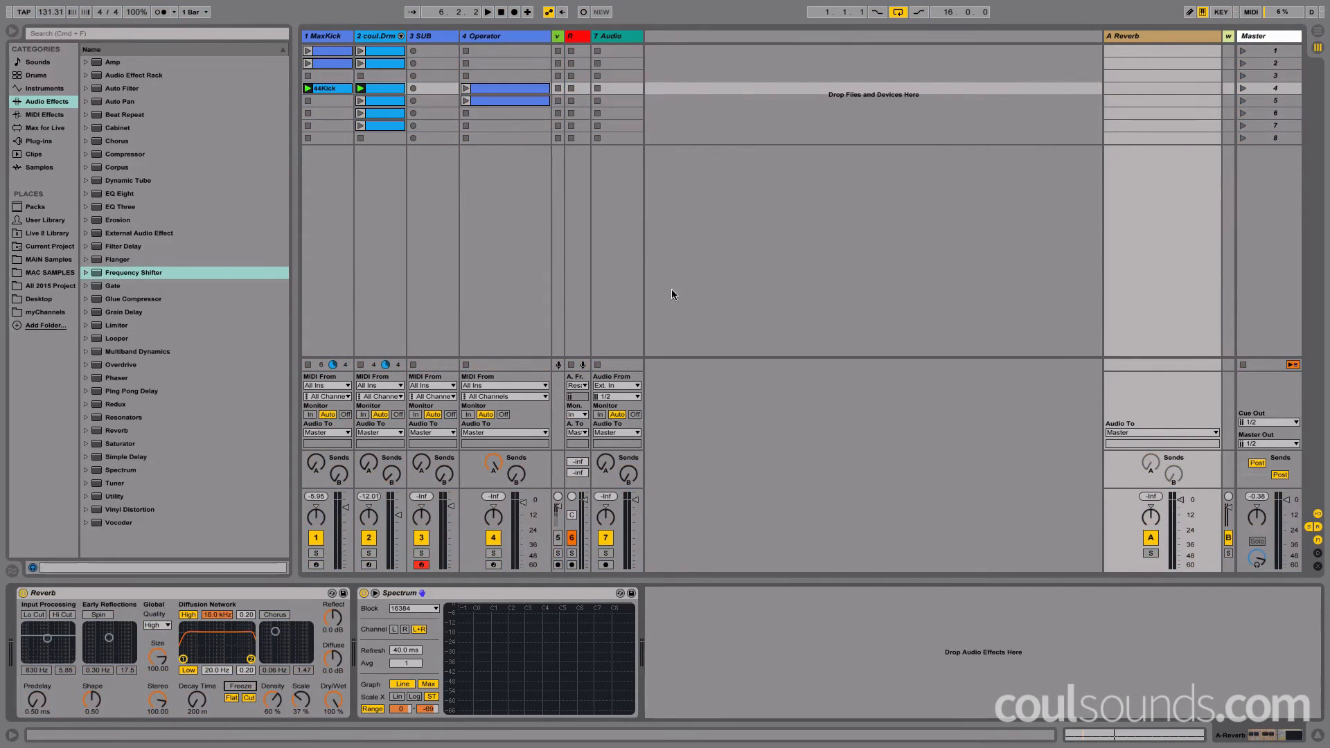
- Mute the MaxKick and drum tracks during playback and launch the Operator track's scene 4 clip
key("space")
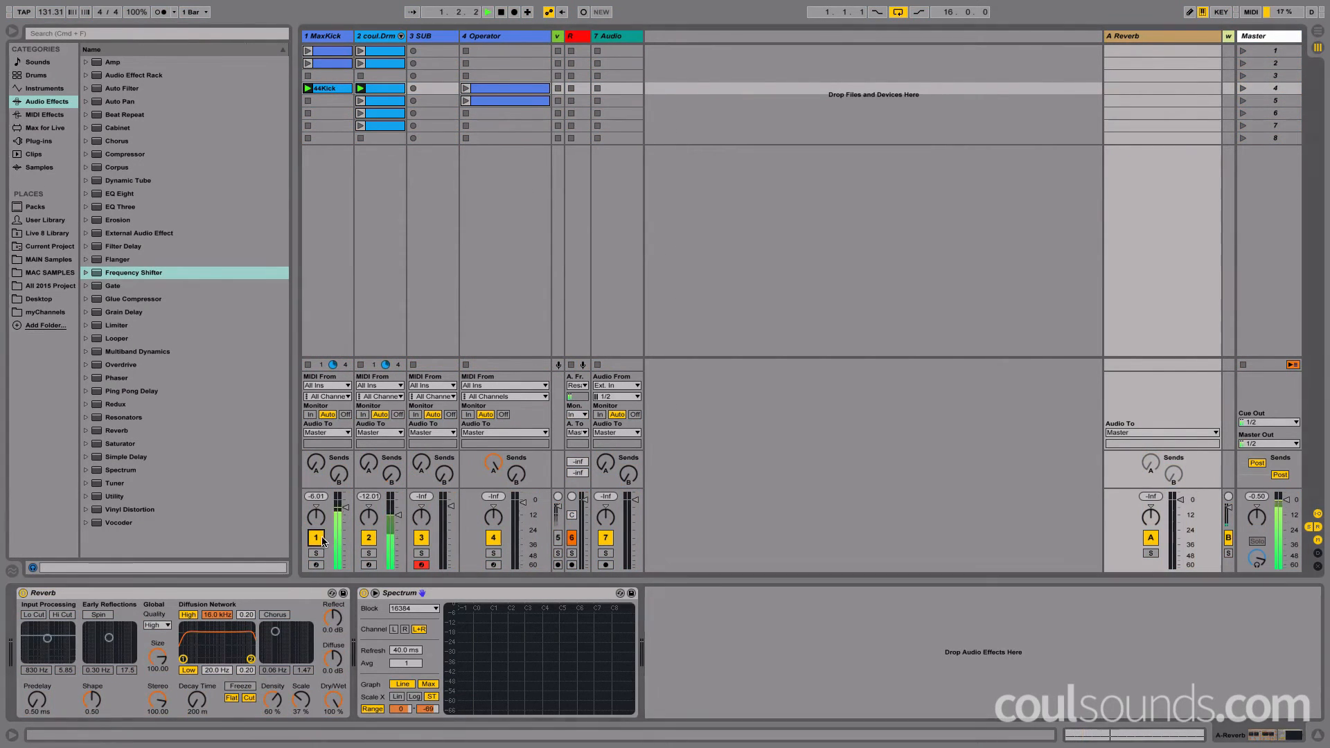
left_click(315, 537)
left_click(374, 537)
left_click(465, 89)
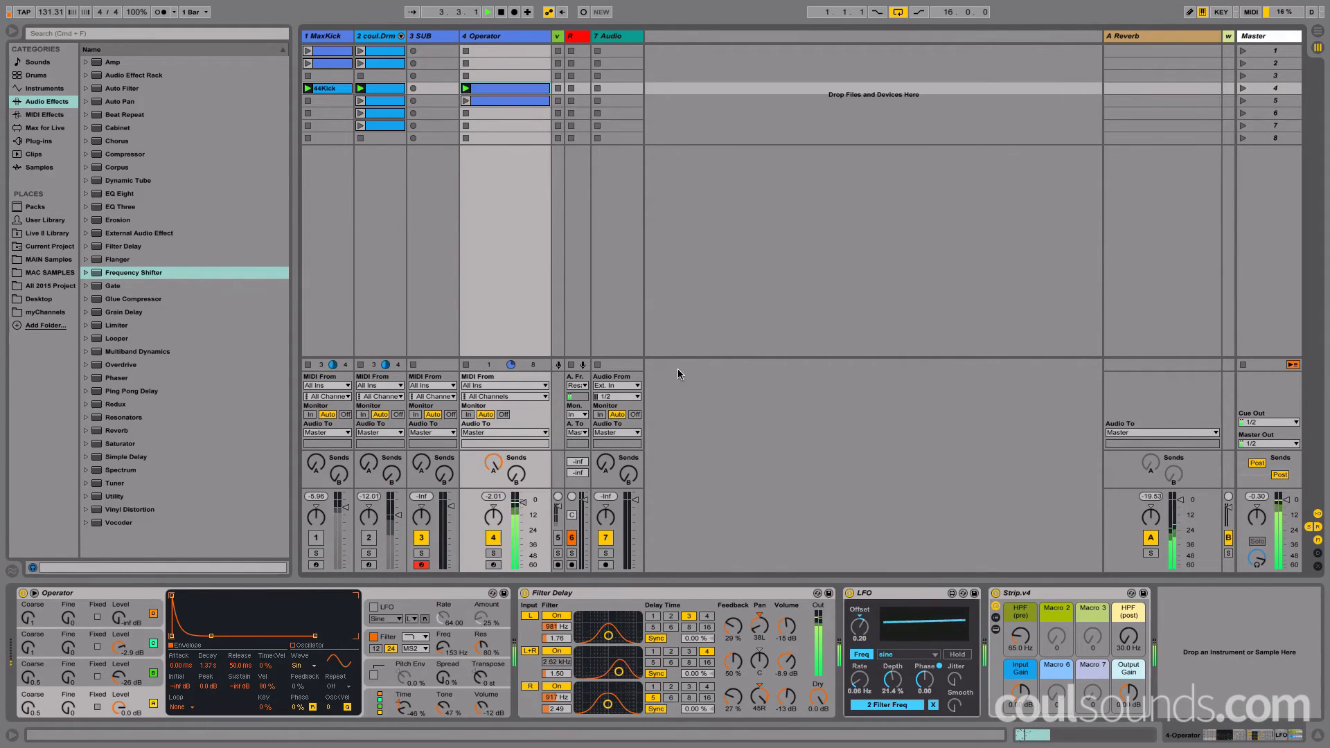
- Raise the Reverb's Decay Time to about 3.79 s, turn on Freeze, and return Decay Time to 200 ms
left_click(1124, 38)
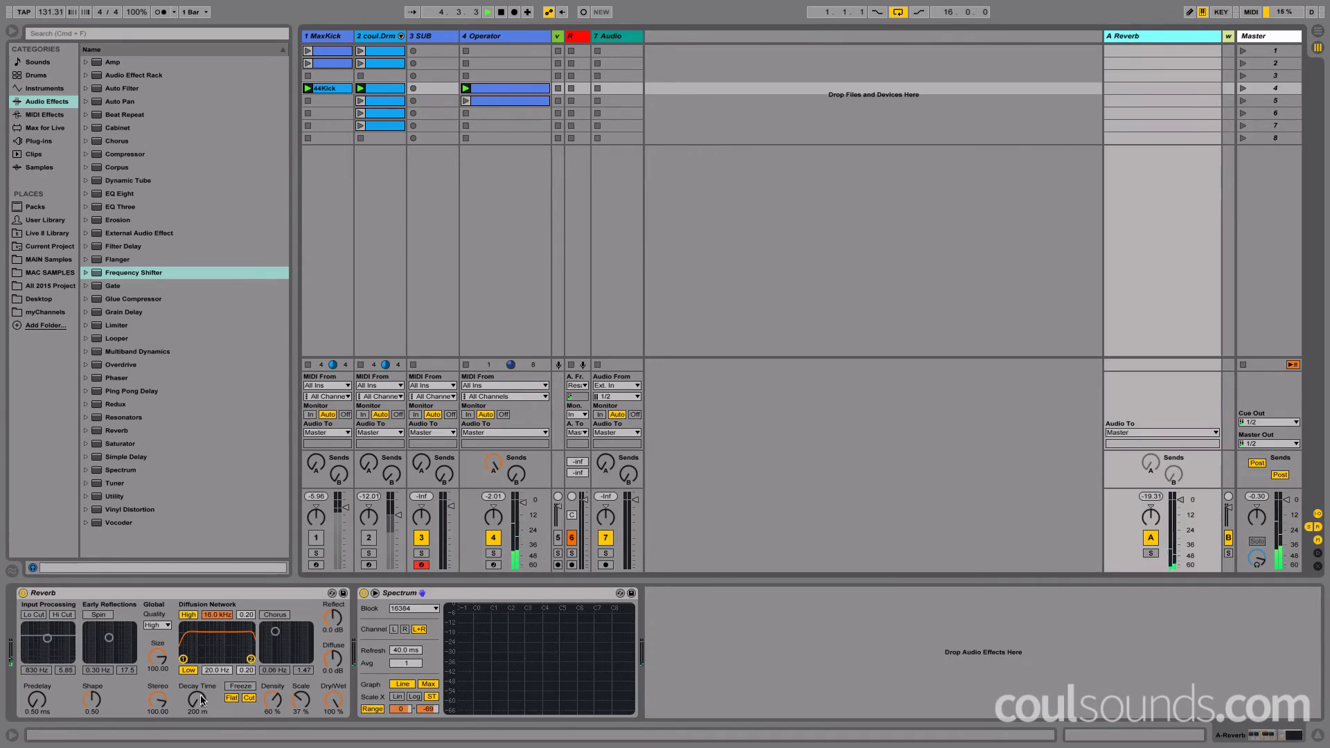
left_click_drag(198, 700, 198, 631)
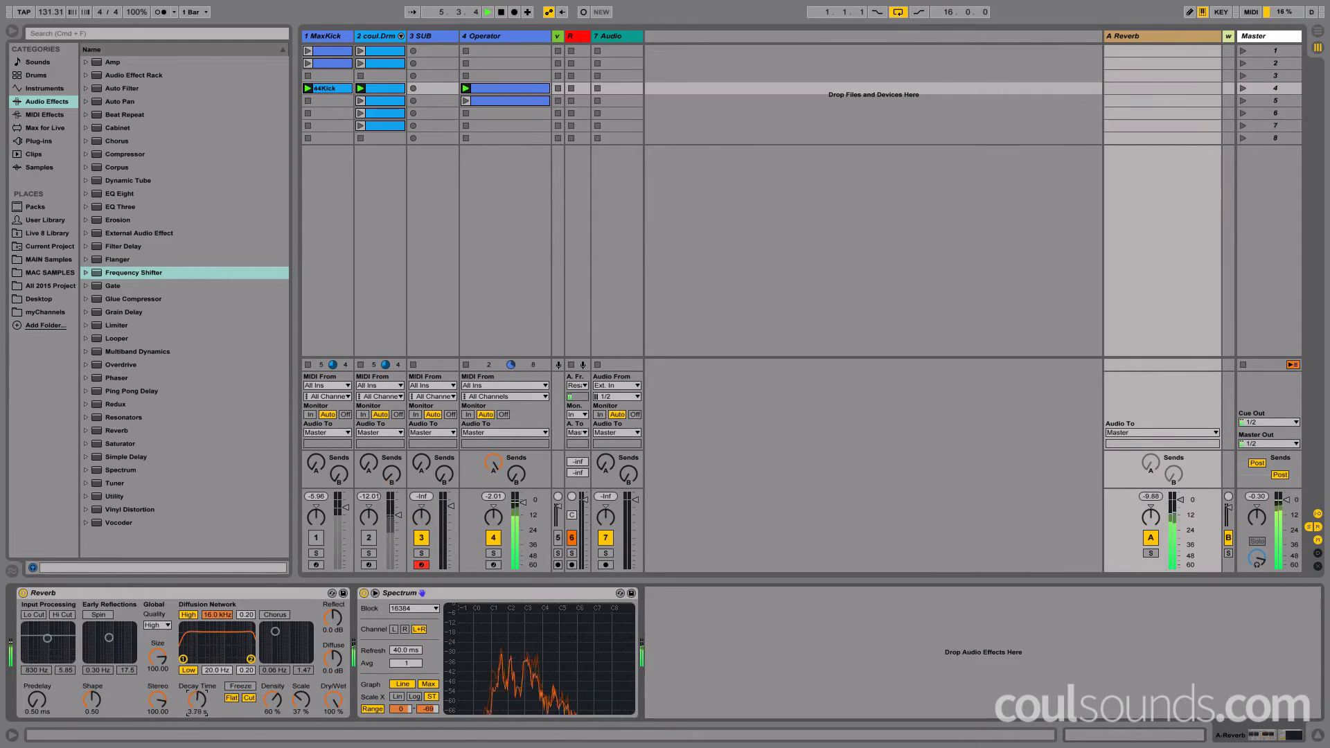
left_click(241, 687)
left_click_drag(197, 700, 197, 745)
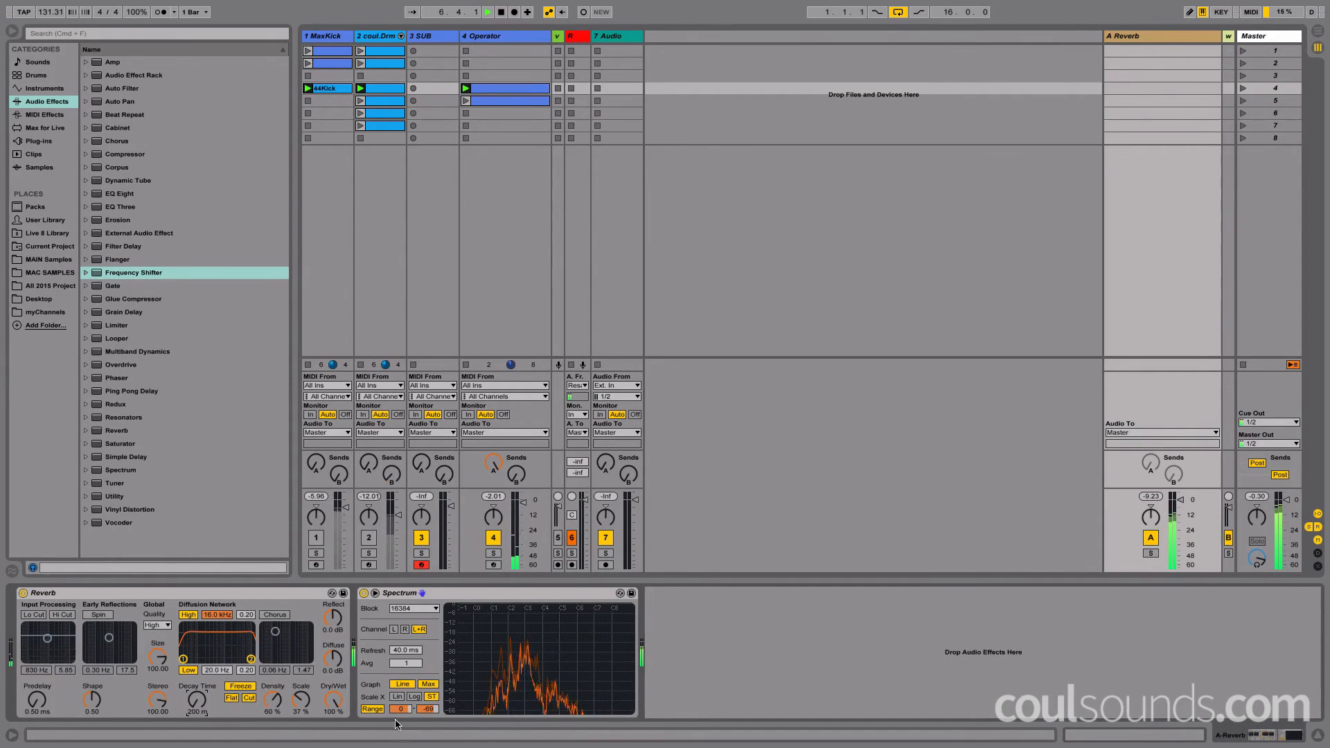
- Unmute the drum track over the frozen drone, then reactivate MaxKick with the Reverb's Freeze turned off and stop playback
left_click(369, 537)
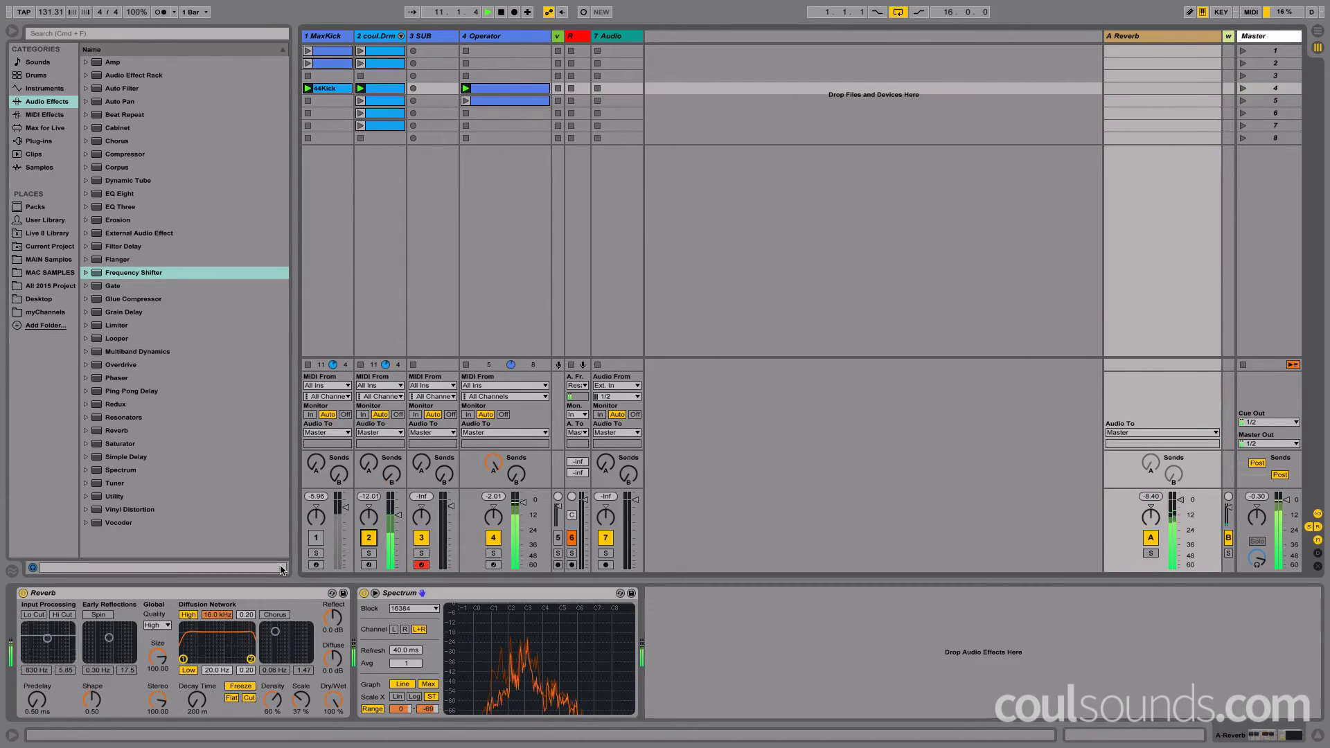
key("F1")
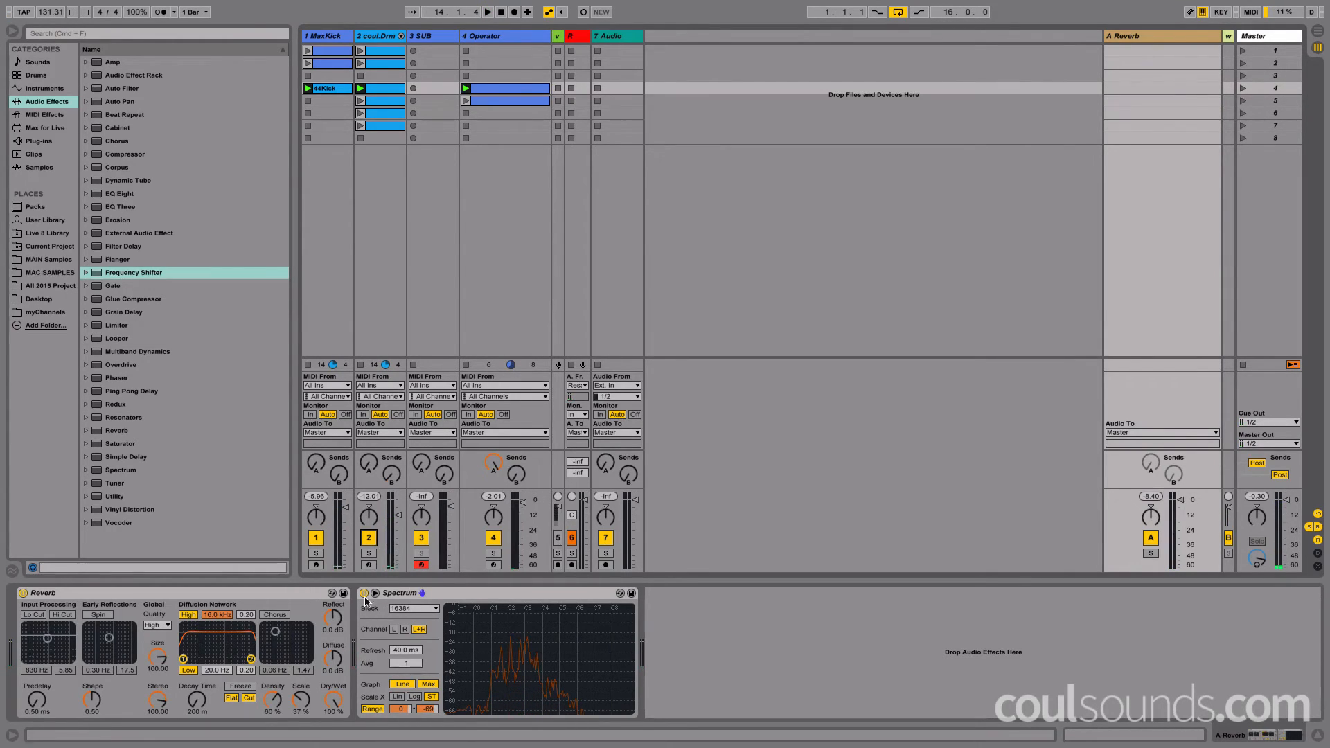
- Insert a Frequency Shifter between the Reverb and Spectrum on the A Reverb return track
left_click(135, 272)
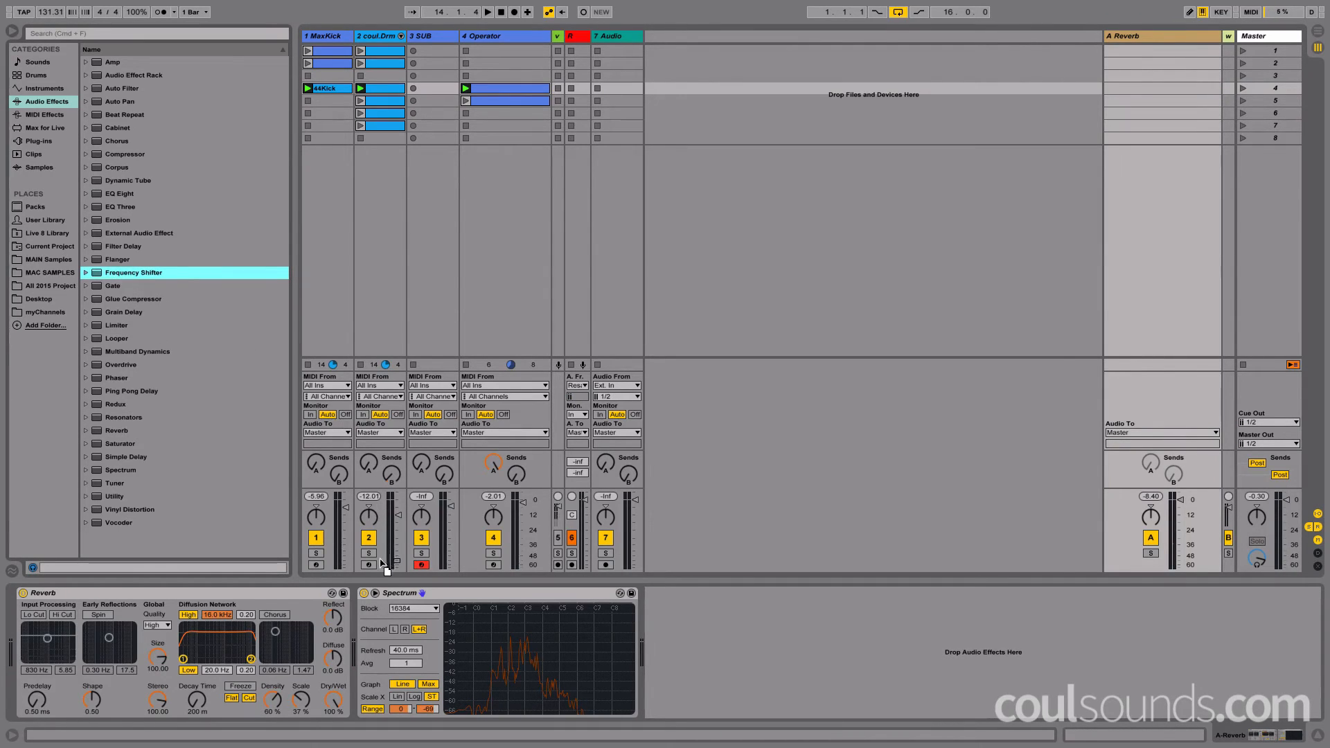
left_click_drag(380, 562, 378, 605)
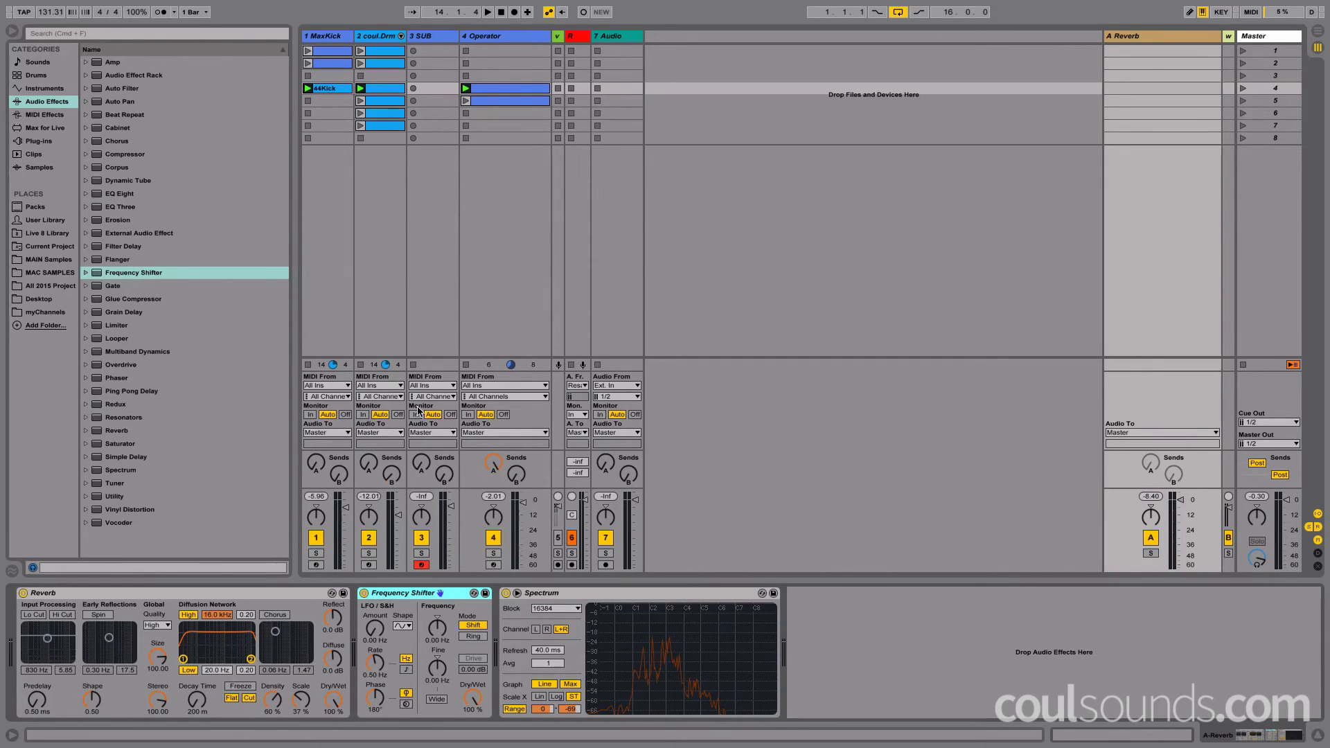
key("super+k")
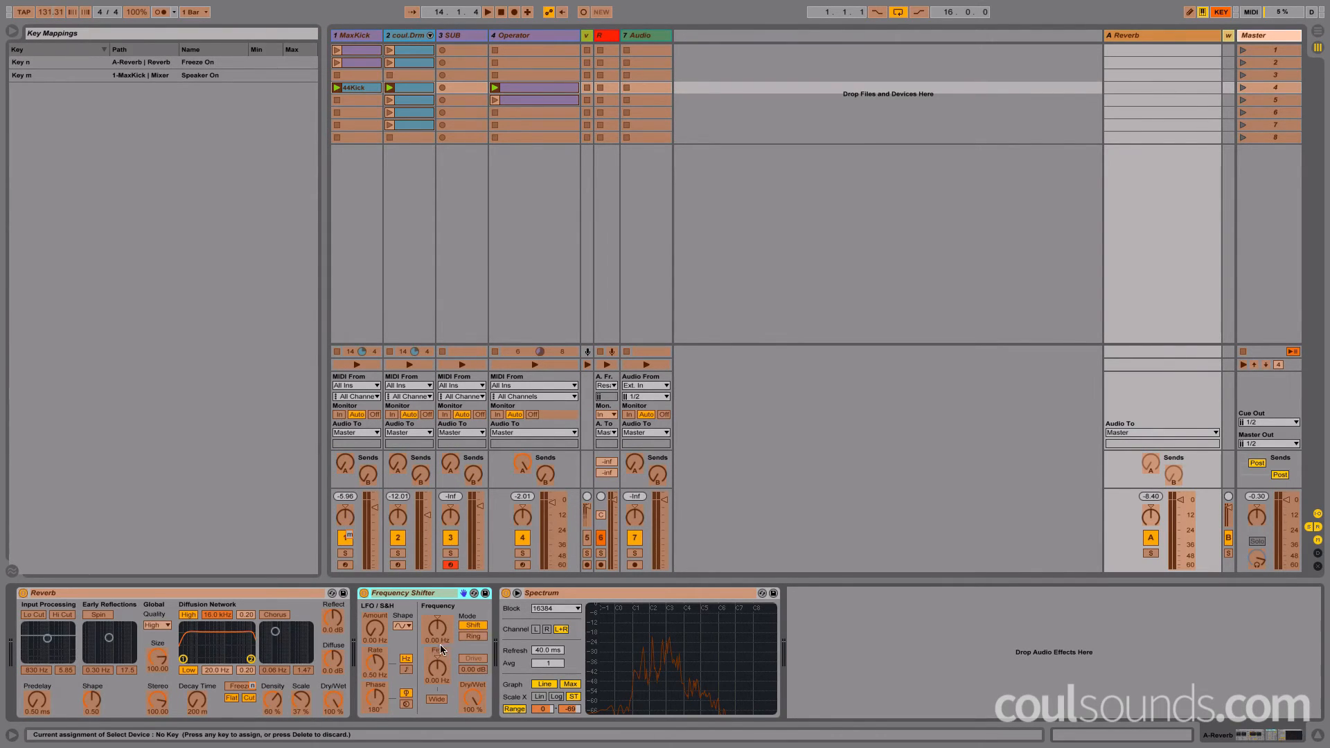
left_click(364, 594)
key("n")
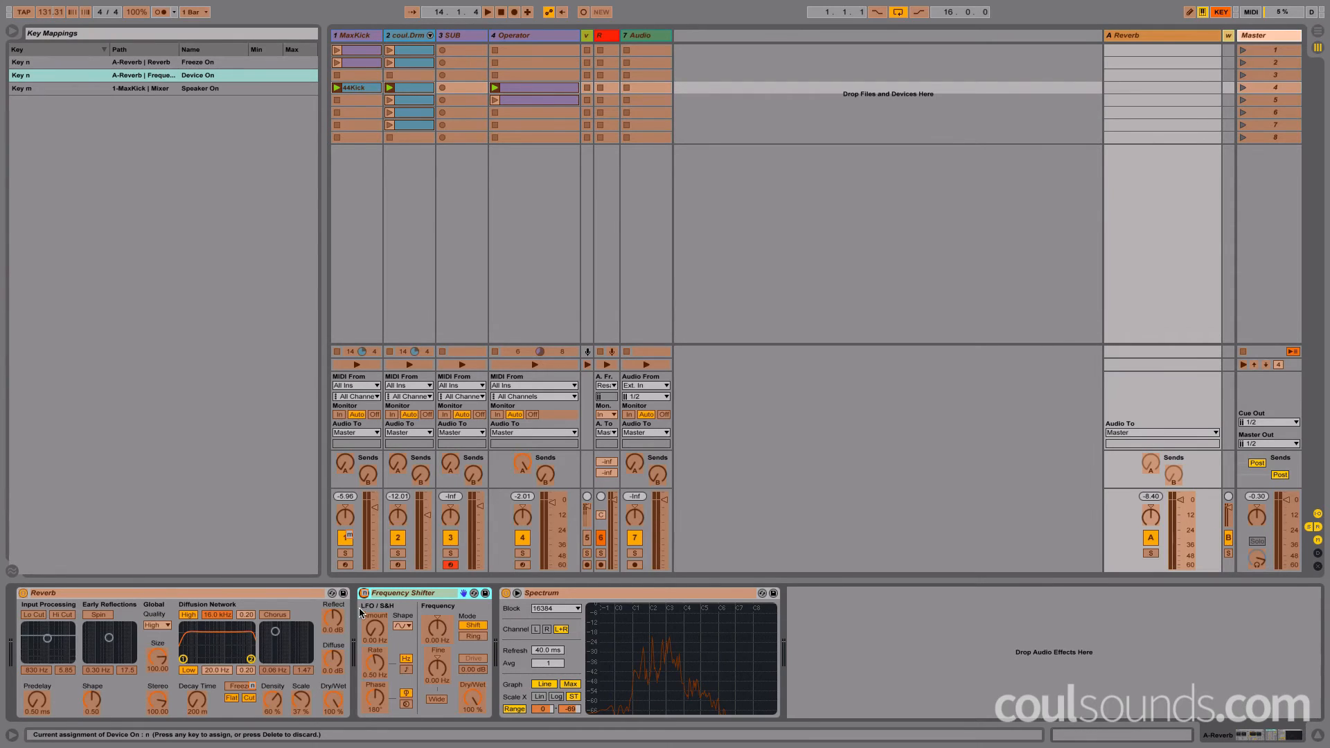
key("super+k")
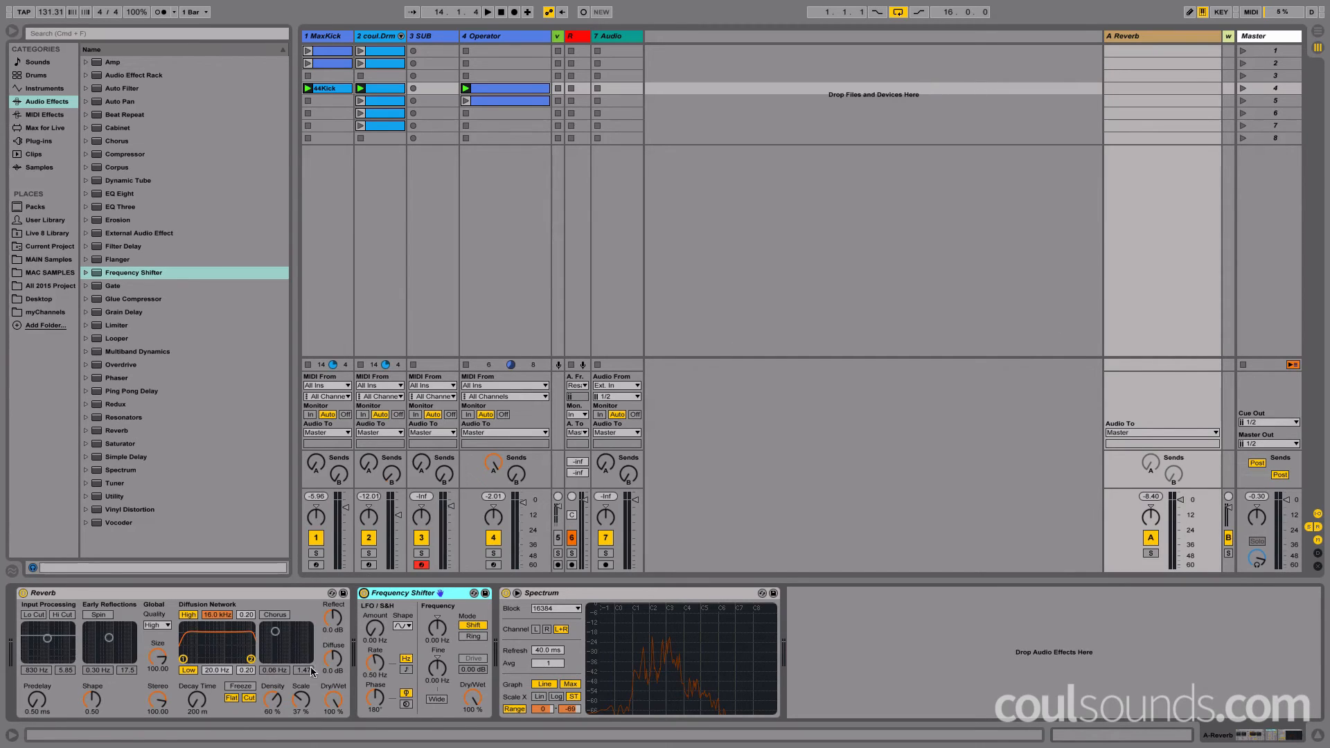
- Switch the Frequency Shifter off and set its Dry/Wet to 0 % during playback
left_click(364, 593)
key("space")
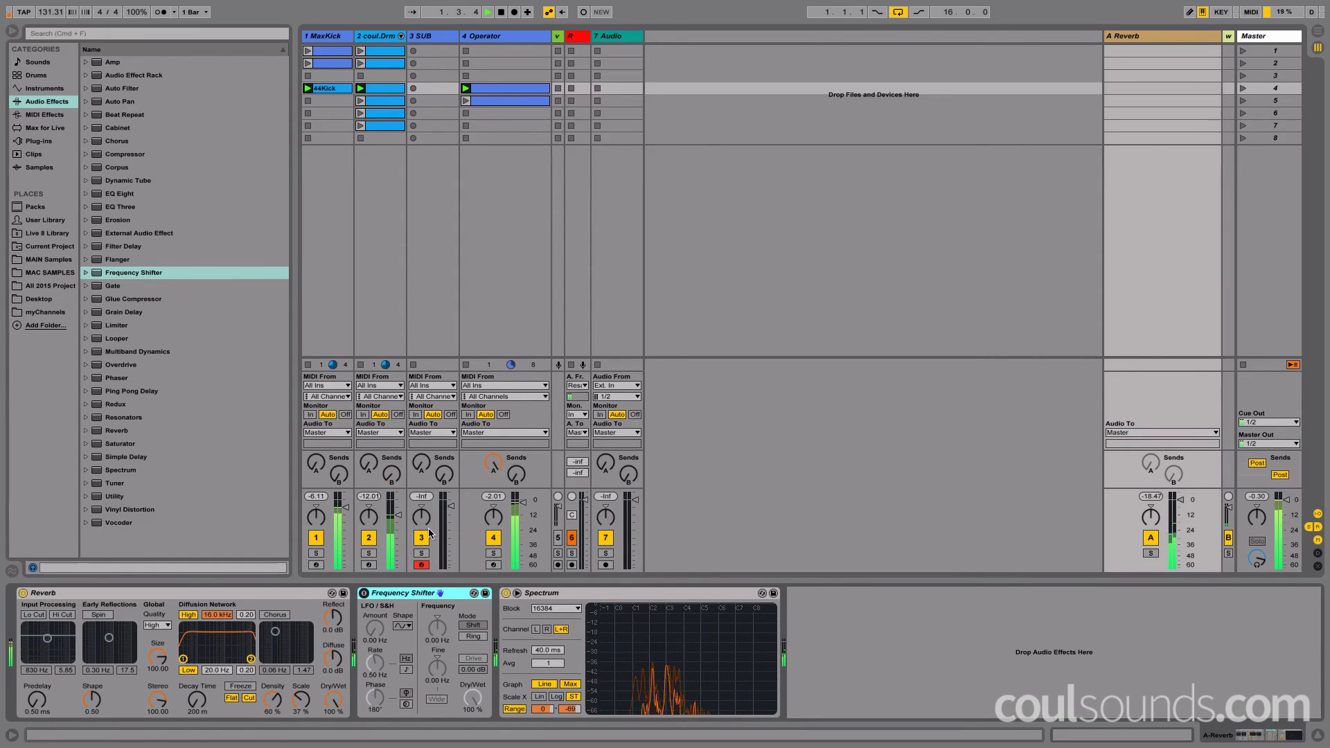
left_click_drag(475, 698, 475, 727)
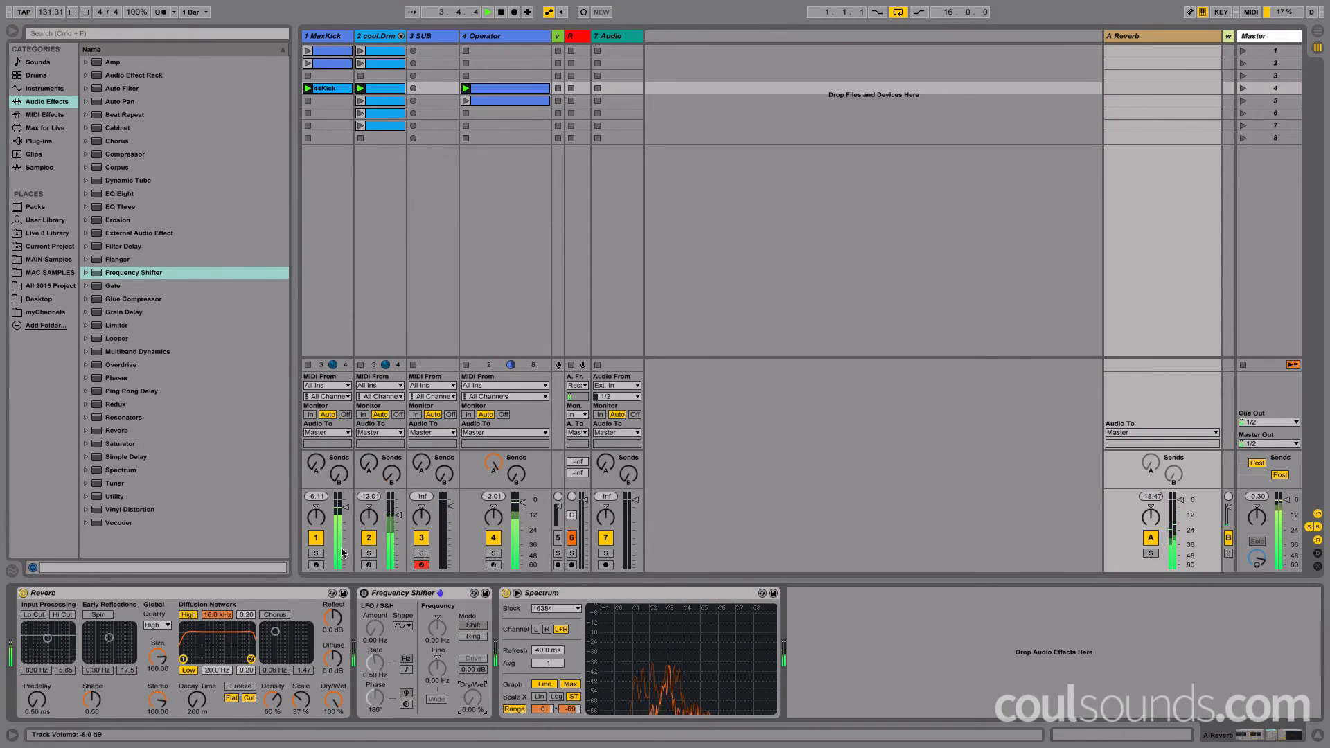
- Mute MaxKick and the drums, freeze the Reverb with a raised Decay Time, and return Decay Time to 200 ms
key("F1")
key("F2")
left_click_drag(197, 701, 197, 644)
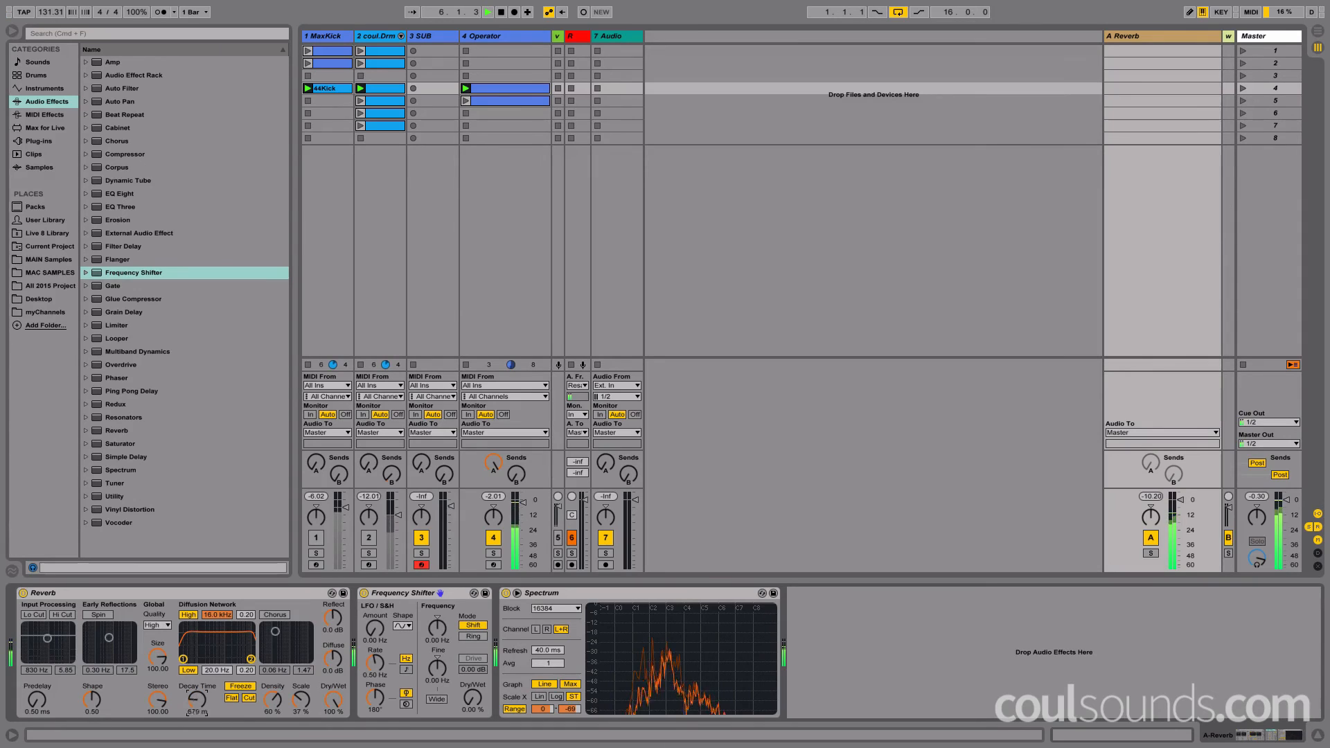
left_click_drag(196, 700, 197, 710)
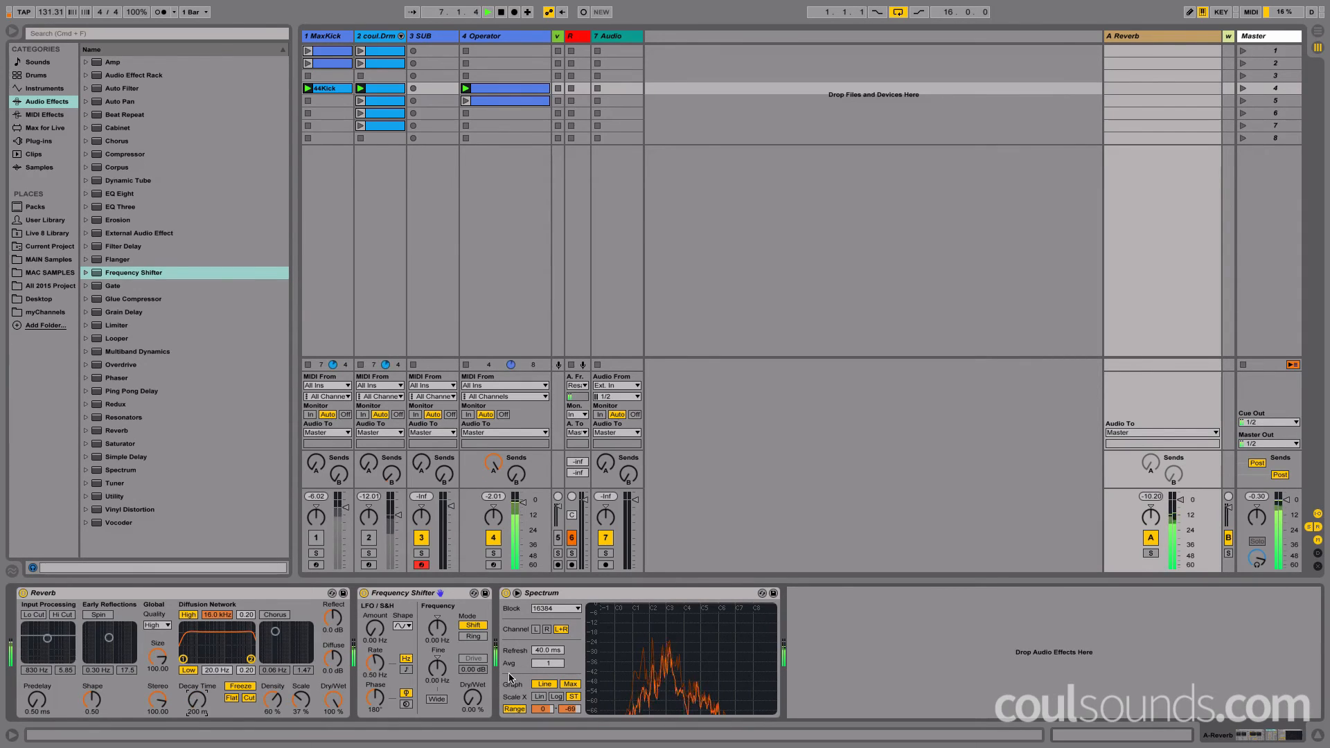
- Set the Frequency Shifter's Dry/Wet to 100 %, sweep its Fine frequency, then bring back the kick and drums with Freeze off
left_click_drag(474, 698, 474, 615)
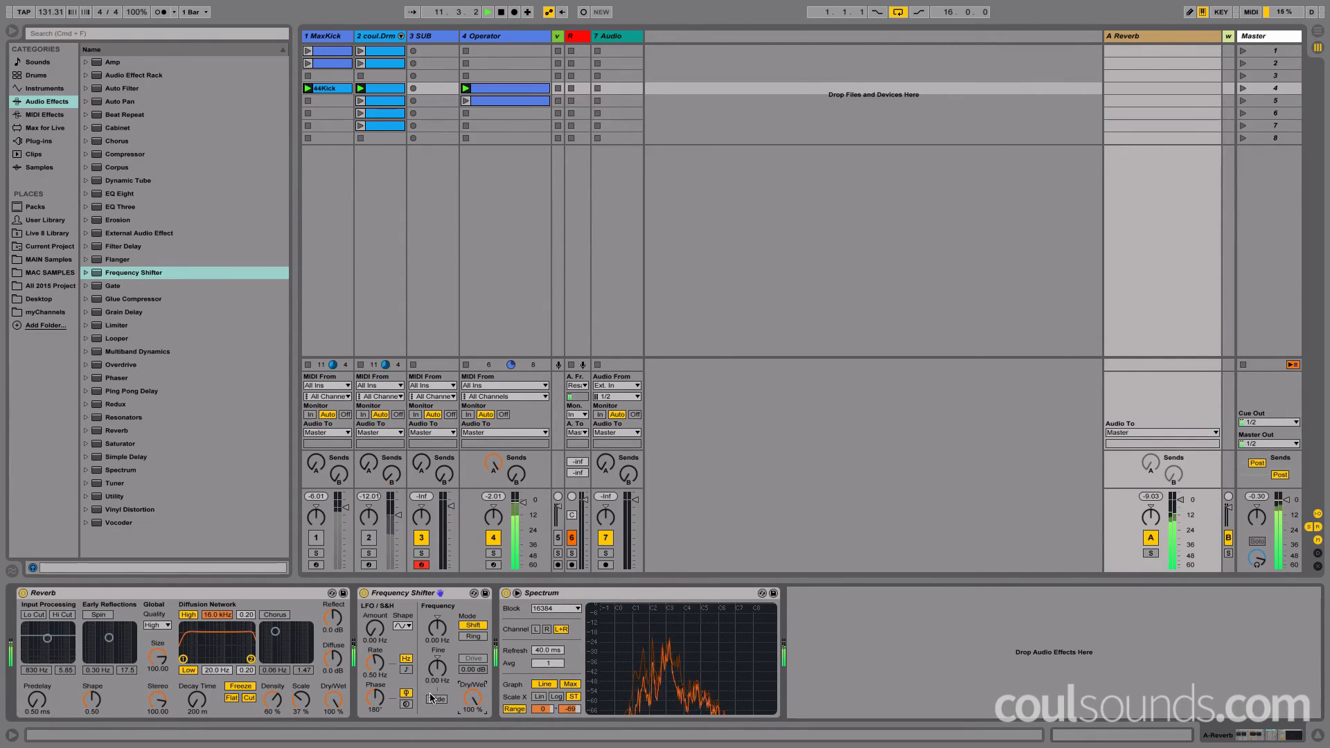
mouse_move(437, 667)
left_mouse_down()
mouse_move(437, 632)
mouse_move(437, 661)
left_mouse_up()
key("1")
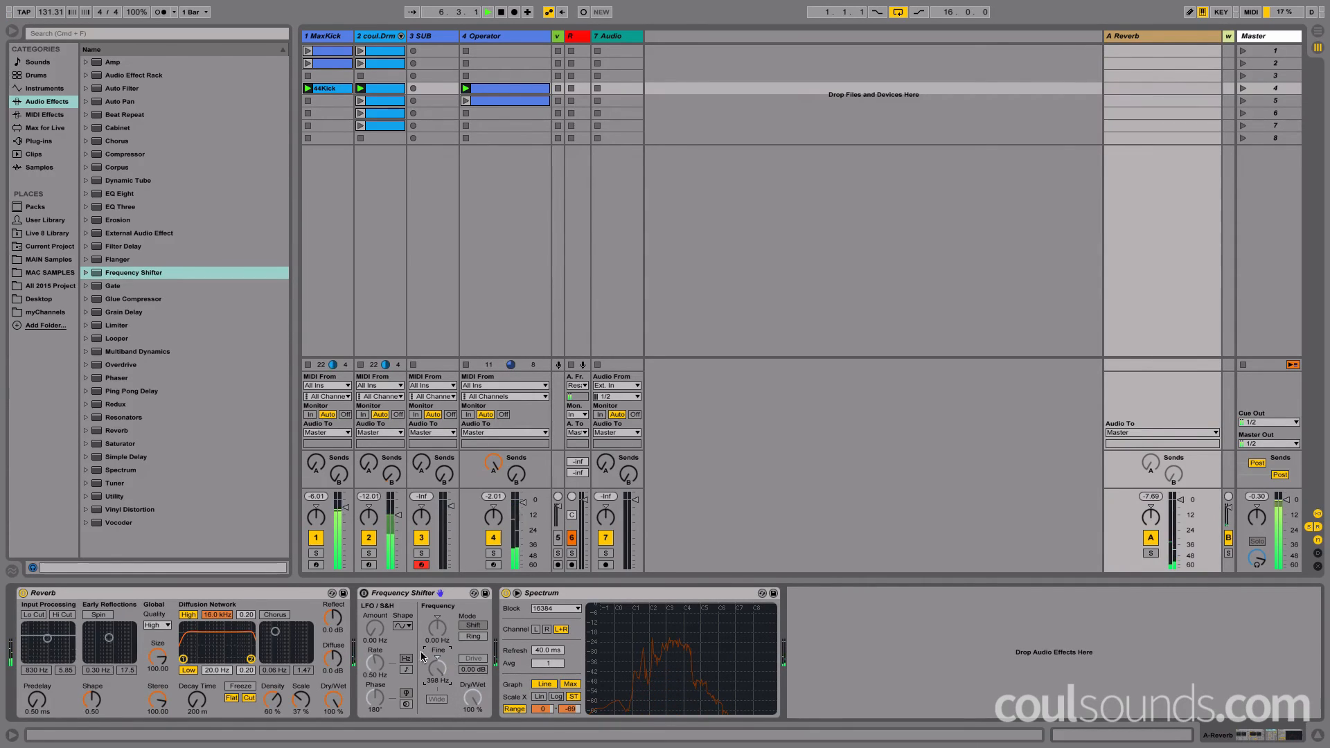
- Delete the Frequency Shifter from the A Reverb return track and stop playback
left_click(411, 593)
key("Delete")
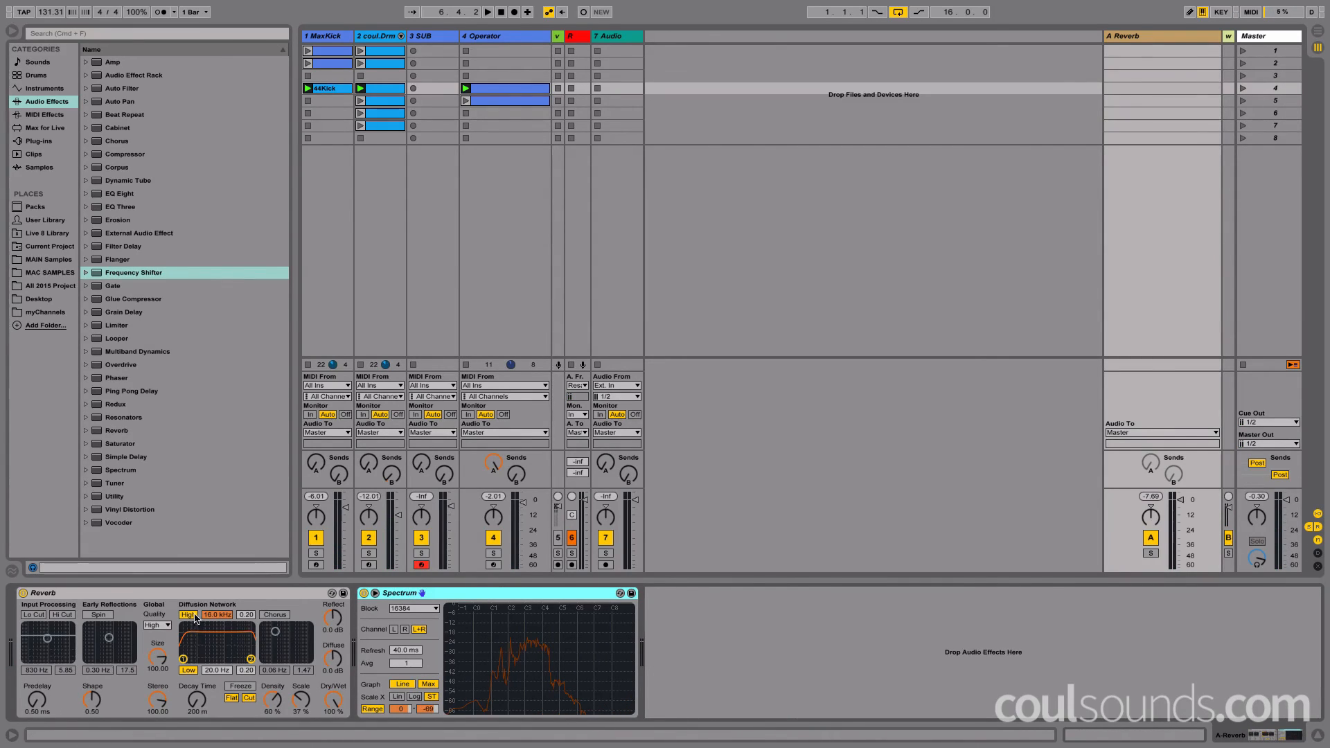
- Leave the Reverb's Decay Time at 200 ms and mute the MaxKick and drum tracks
left_click_drag(202, 698, 202, 696)
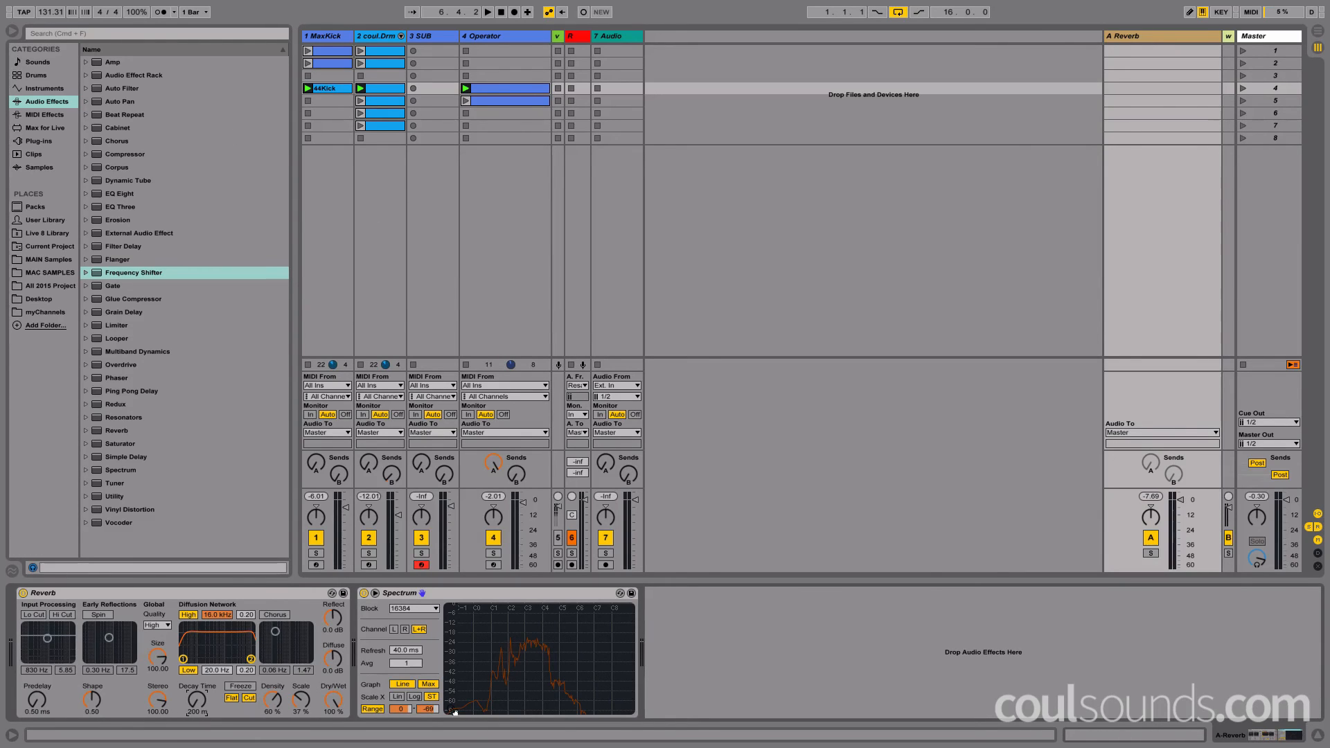
mouse_move(197, 701)
left_mouse_down()
mouse_move(197, 682)
mouse_move(198, 714)
left_mouse_up()
left_click(316, 537)
left_click(369, 538)
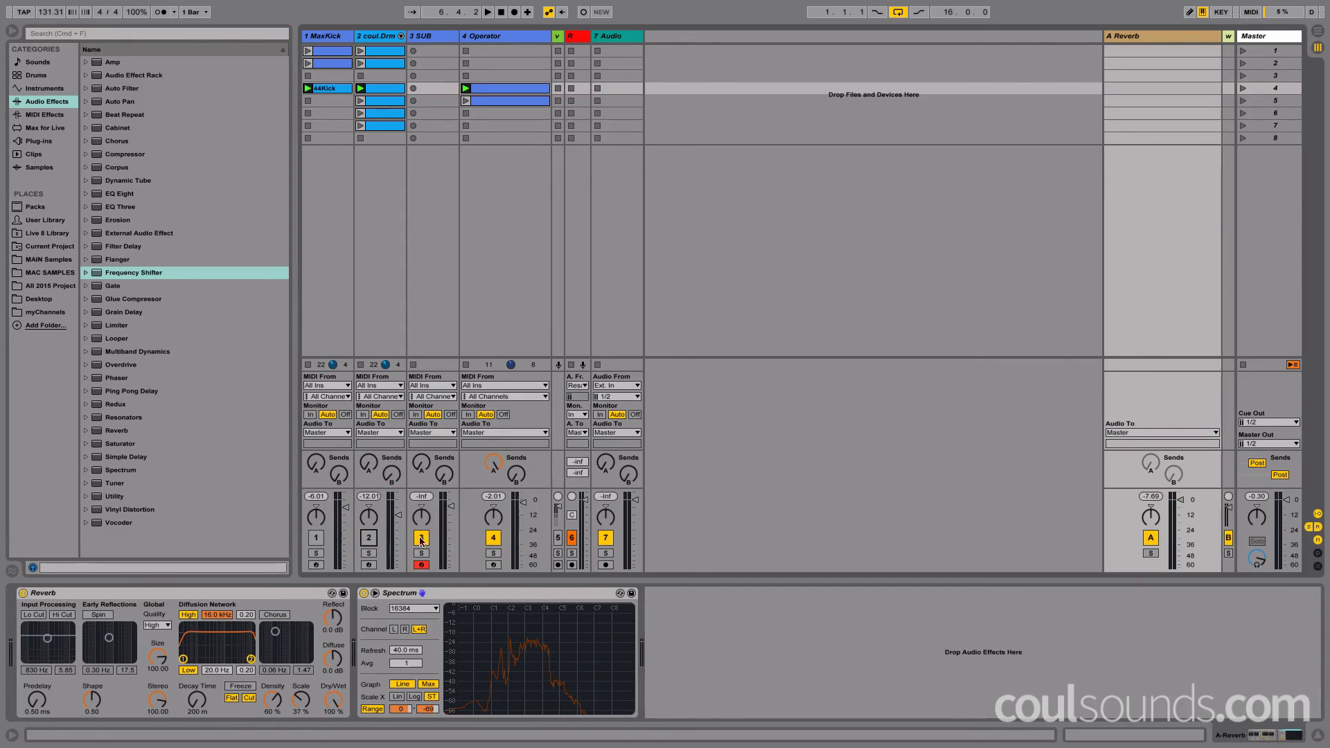
- Play the Operator melody, freeze the Reverb at a raised Decay Time, and lower Decay Time to about 229 ms
key("space")
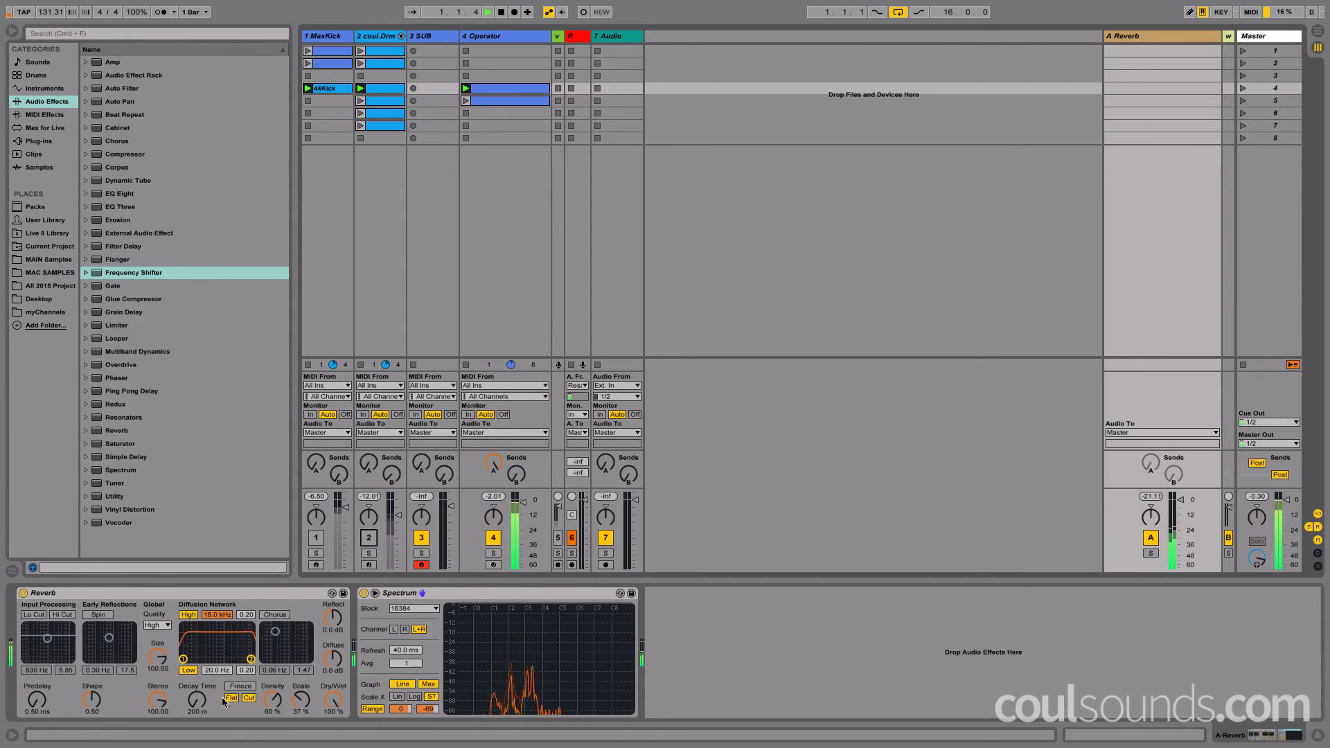
mouse_move(198, 700)
left_mouse_down()
mouse_move(198, 667)
mouse_move(198, 705)
left_mouse_up()
left_click(240, 687)
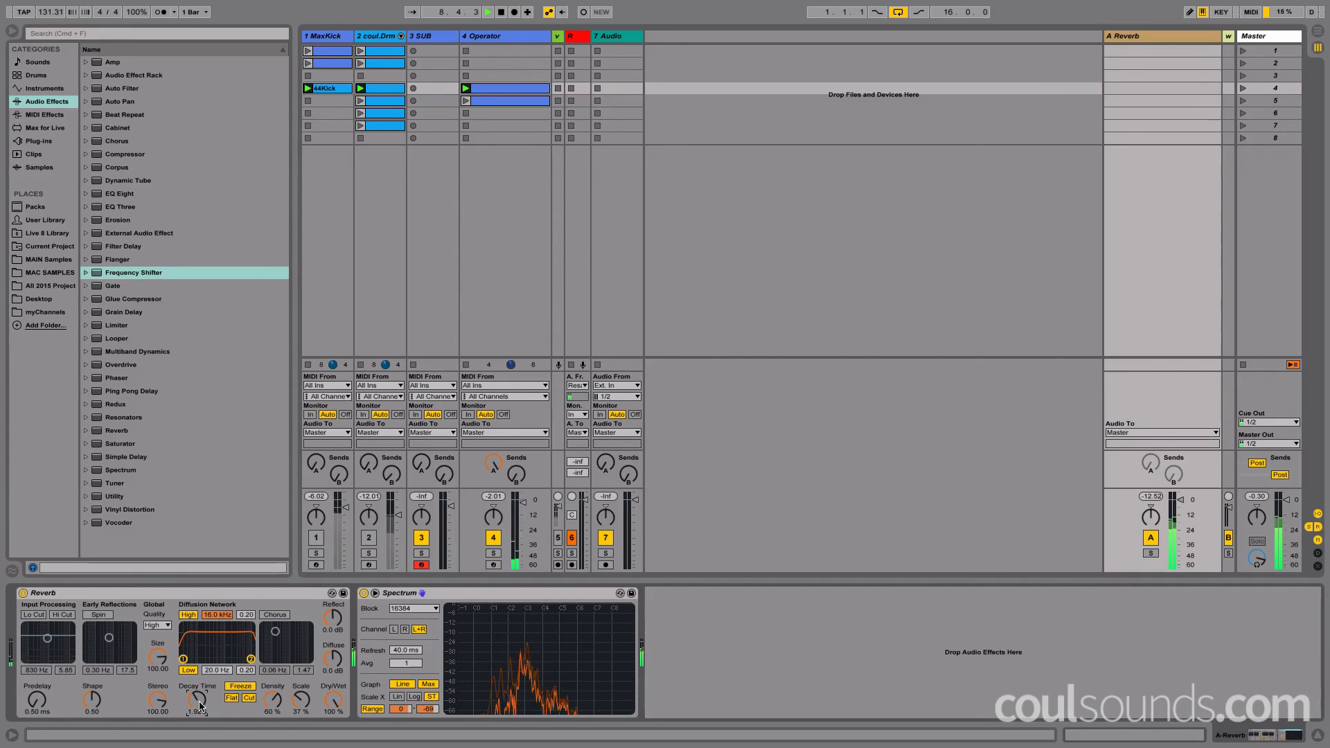
left_click_drag(200, 707, 199, 743)
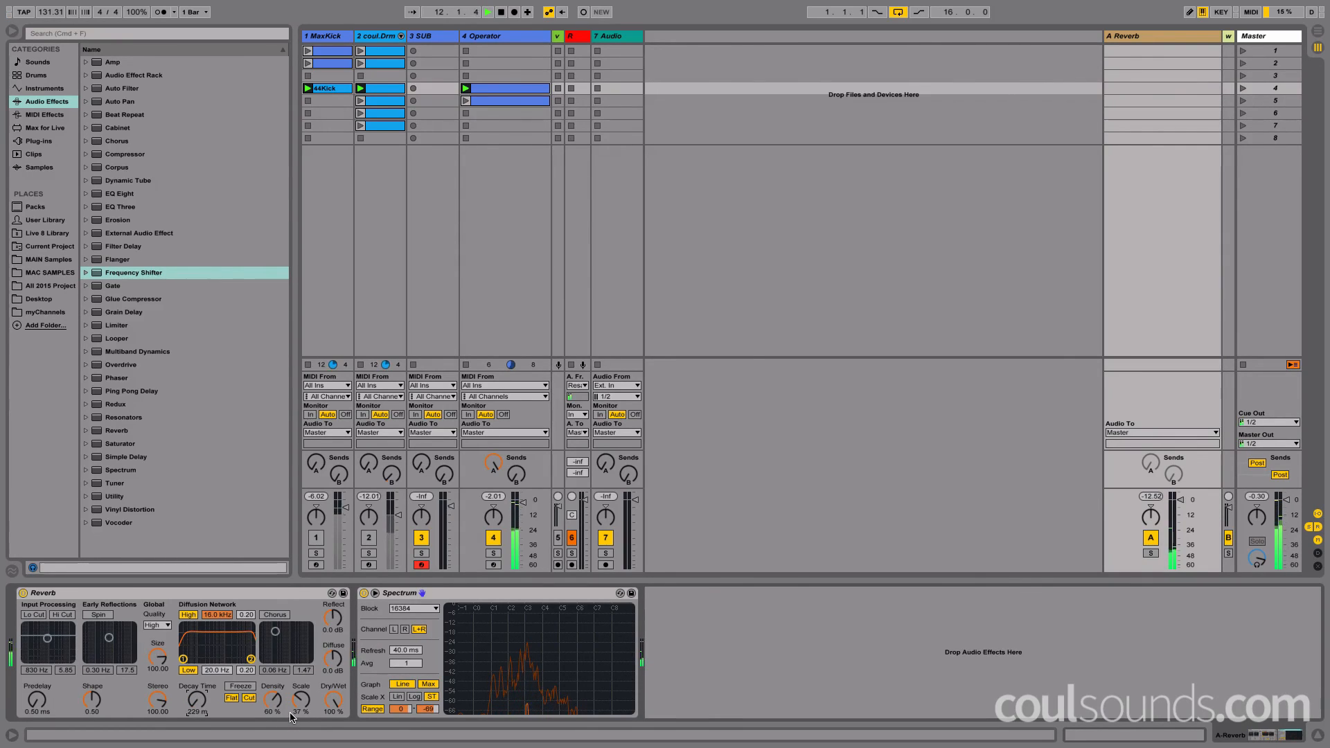